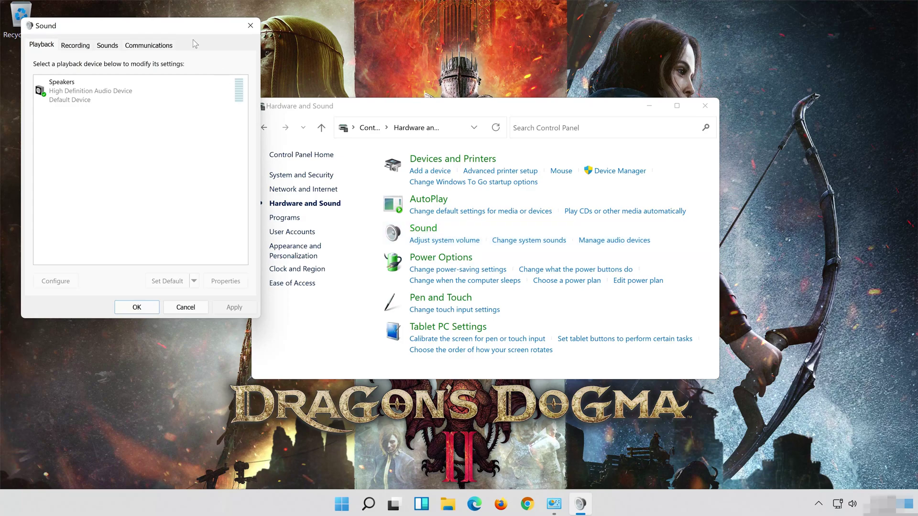
Step: Close the Hardware and Sound window and open the properties of the Speakers playback device
drag(153, 32, 483, 103)
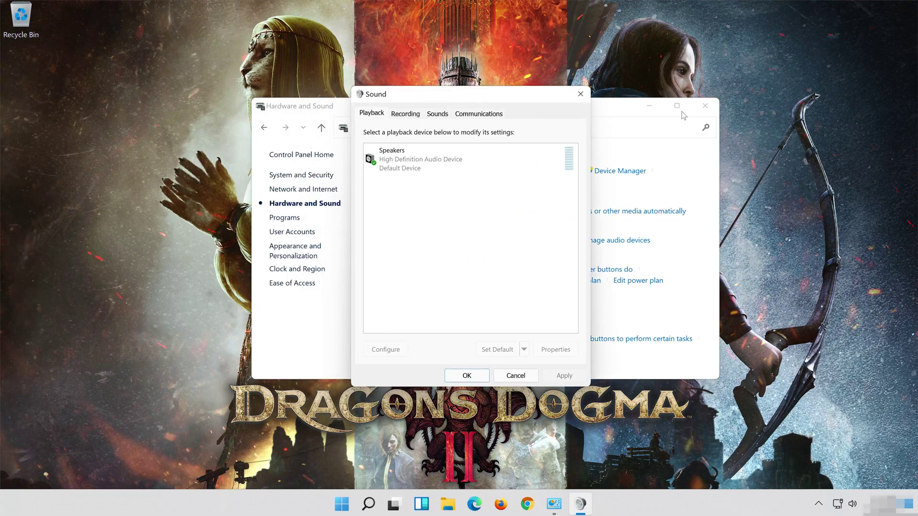
click(705, 105)
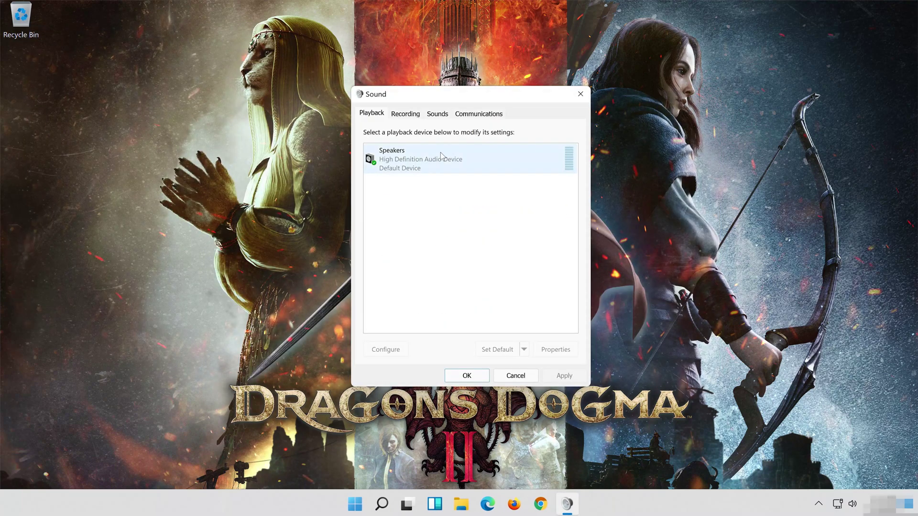
click(497, 162)
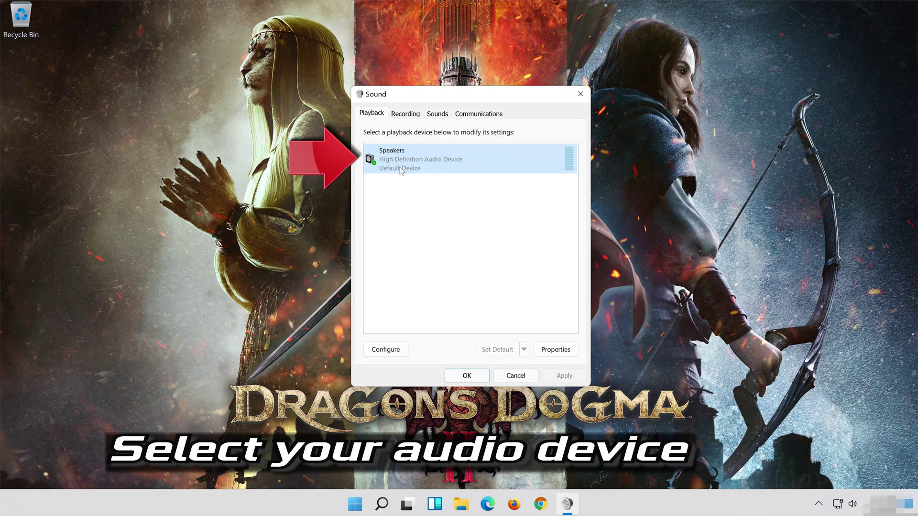
right_click(472, 151)
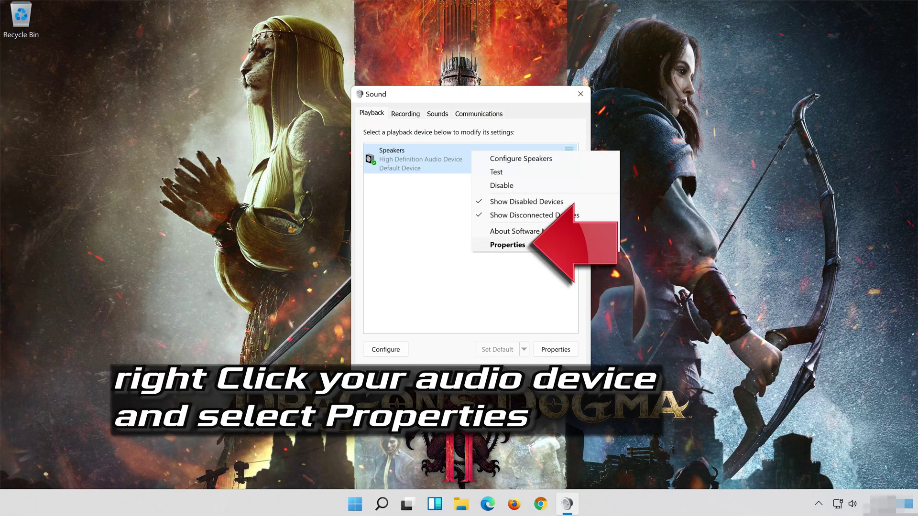
click(545, 248)
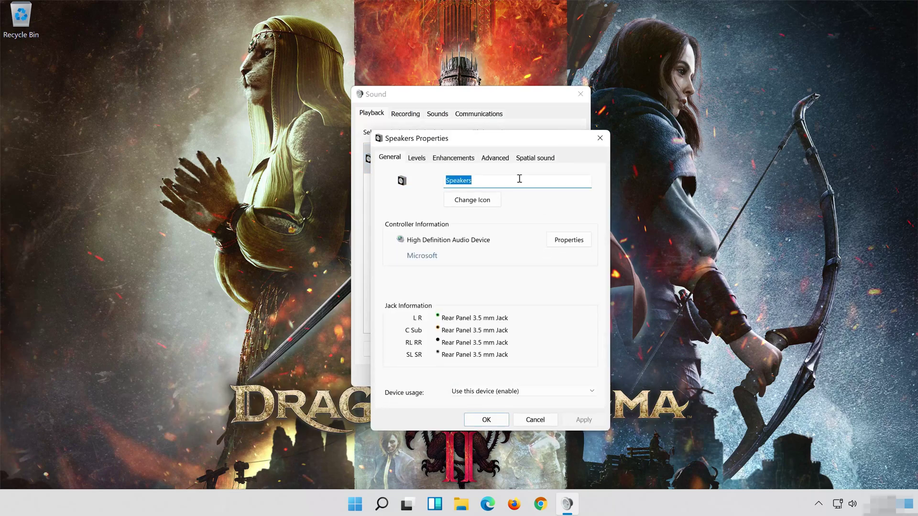
Step: Disable all enhancements for the speakers, apply the change, and close the speaker properties and Sound dialogs
drag(509, 148, 491, 103)
click(453, 111)
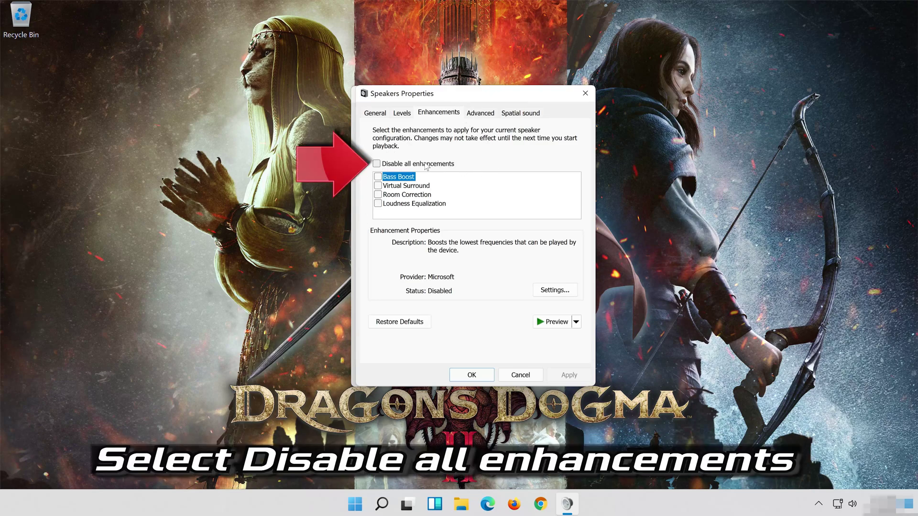
click(380, 165)
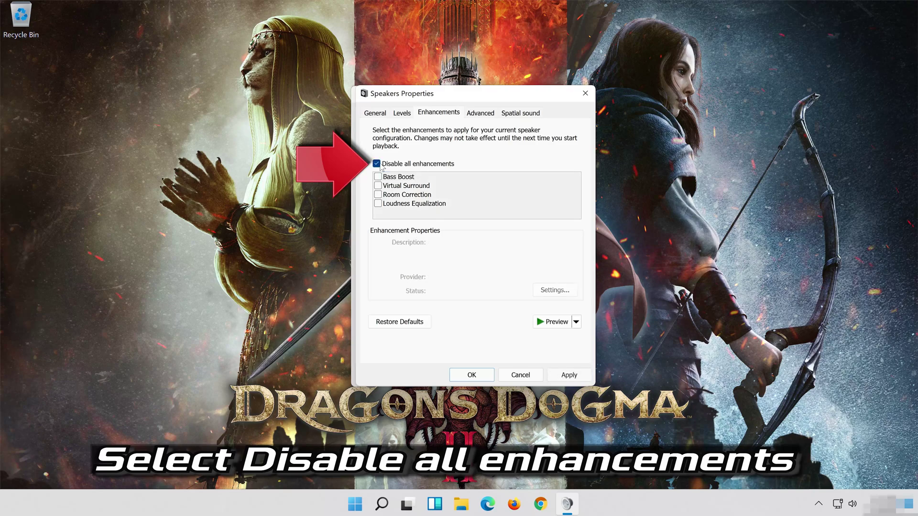
click(575, 378)
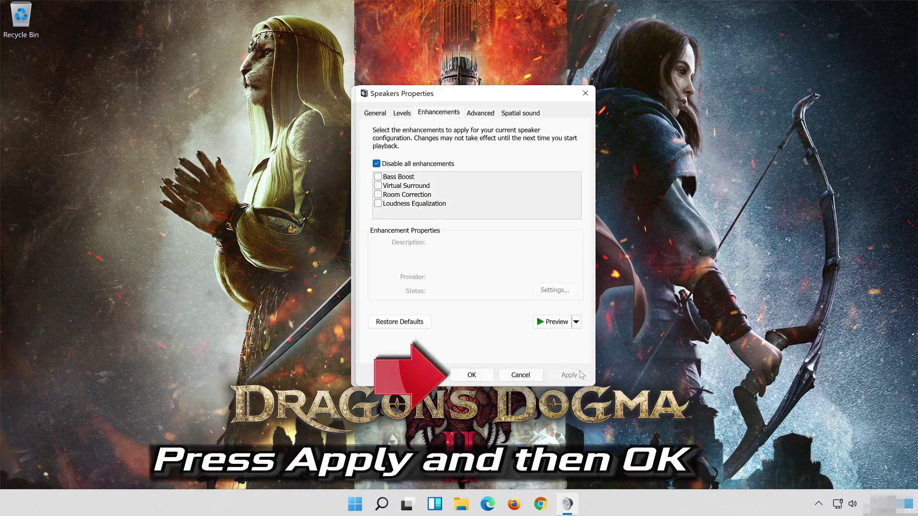
click(490, 373)
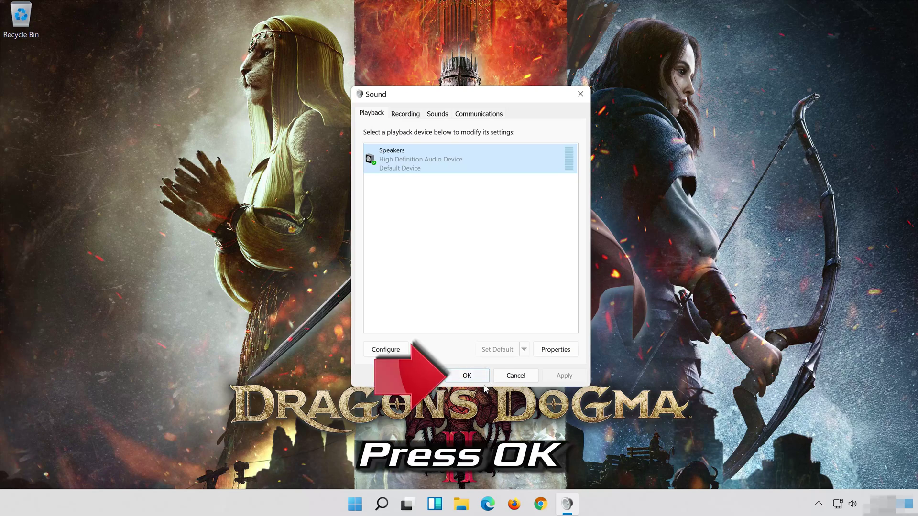
click(467, 375)
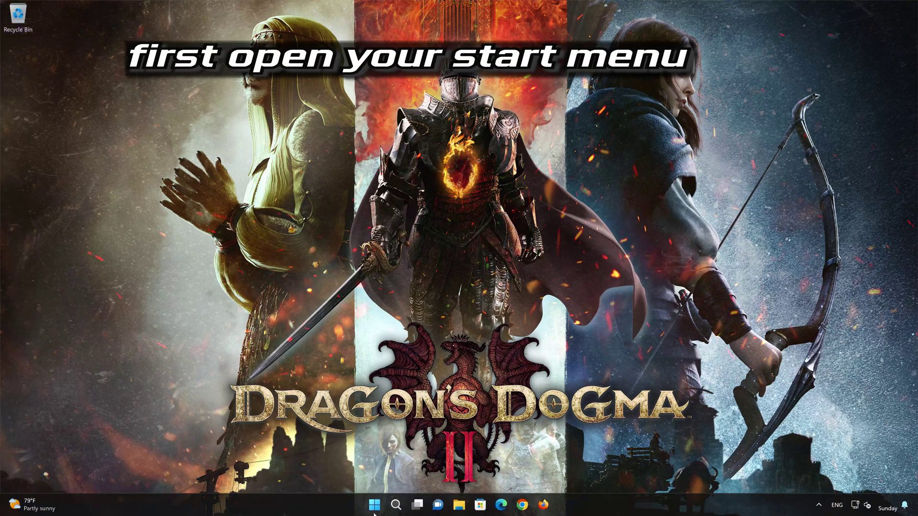
Step: Open the list of other troubleshooters in the Windows system settings
click(380, 502)
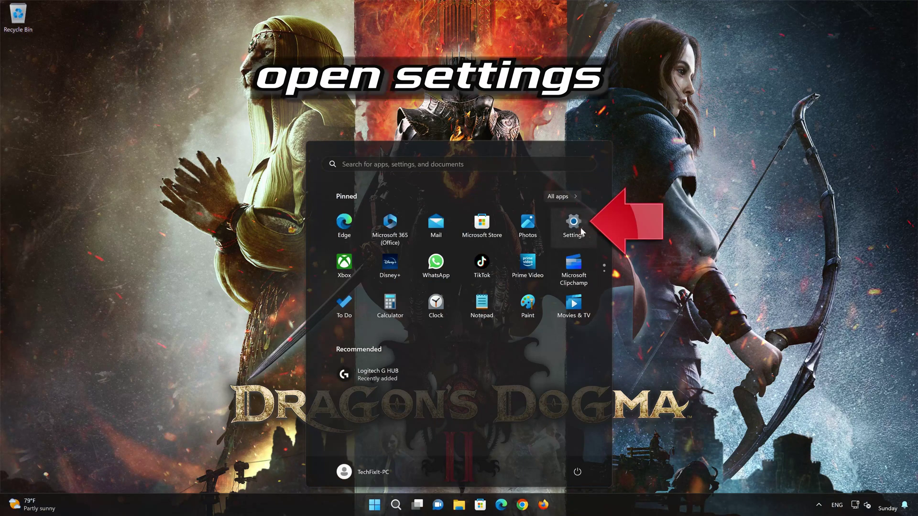
click(581, 231)
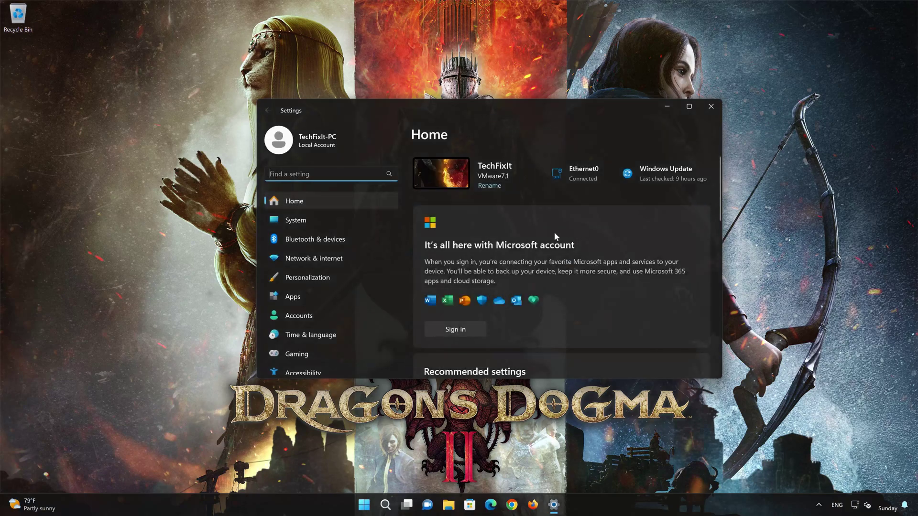
click(326, 220)
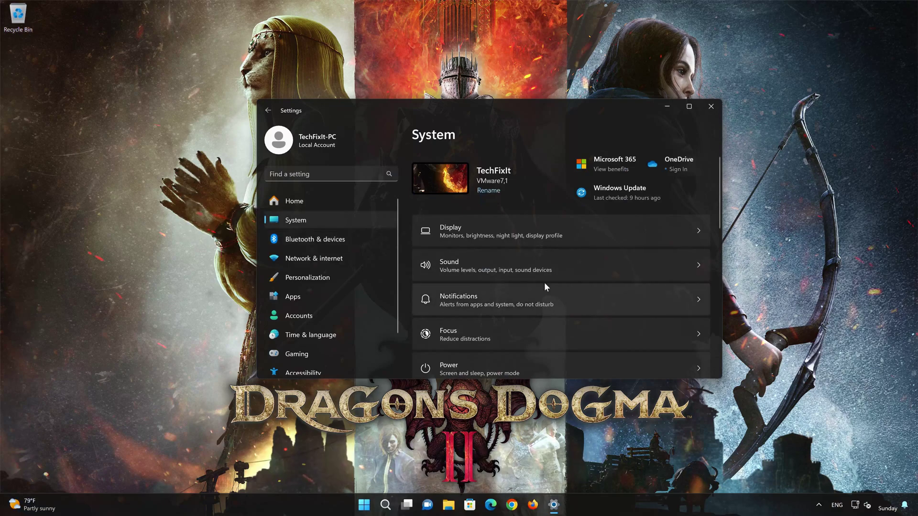
scroll(544, 282, down, 6)
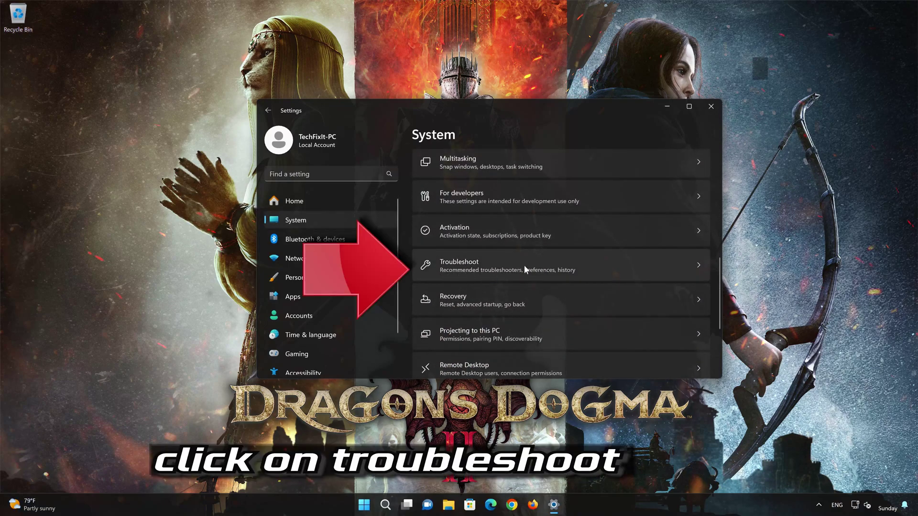
scroll(524, 265, down, 1)
click(504, 237)
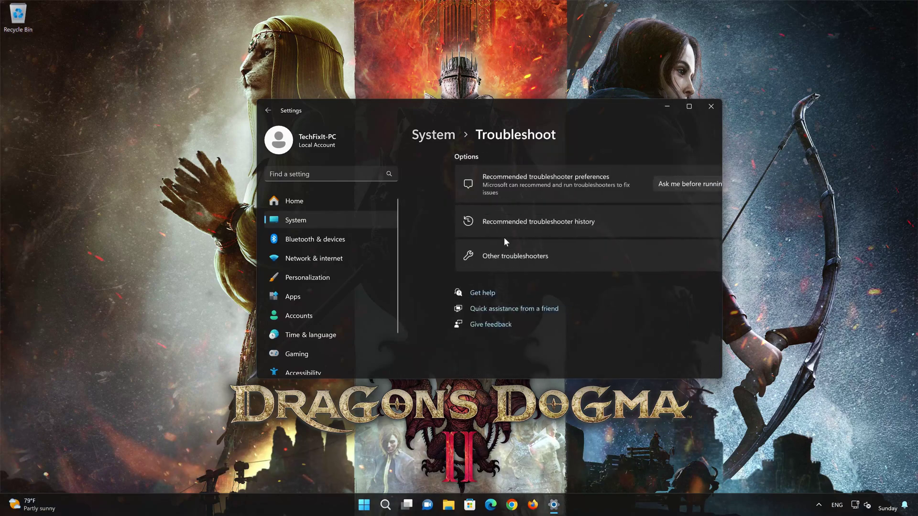
click(493, 260)
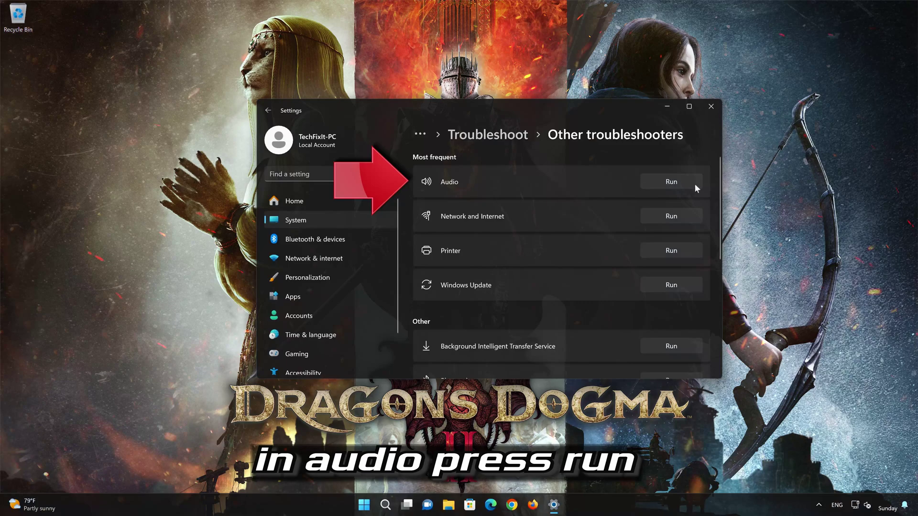
Step: Run the Audio troubleshooter and consent to automated diagnostics
click(673, 183)
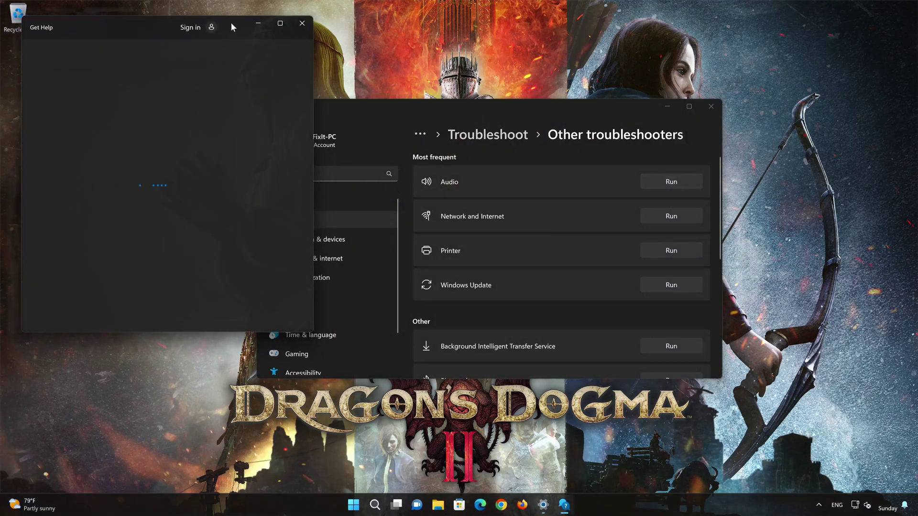
drag(231, 24, 506, 82)
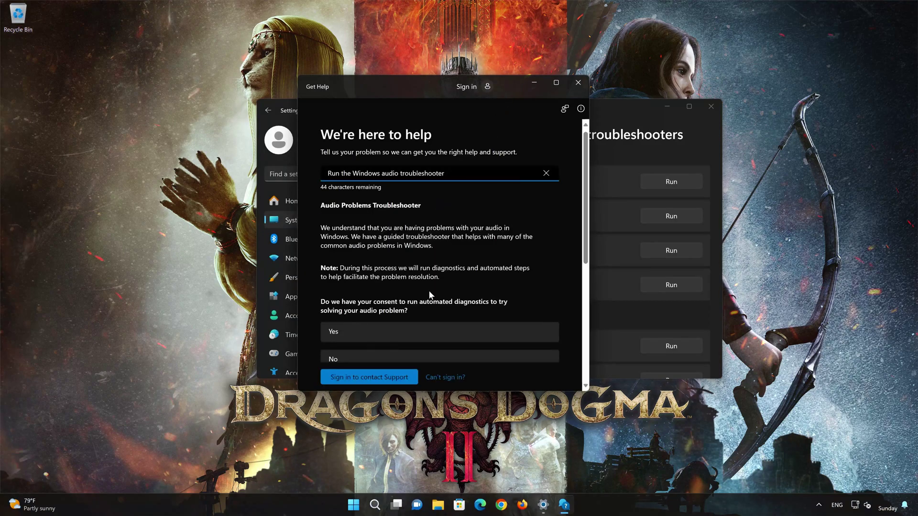
click(380, 336)
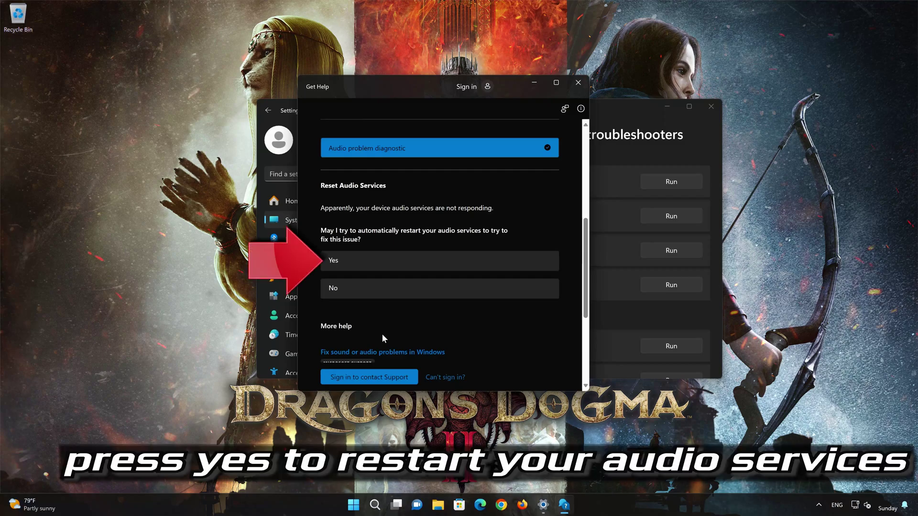
Step: Allow the audio services to be restarted, answer Yes to the problem being solved, and close Get Help and Settings
click(395, 265)
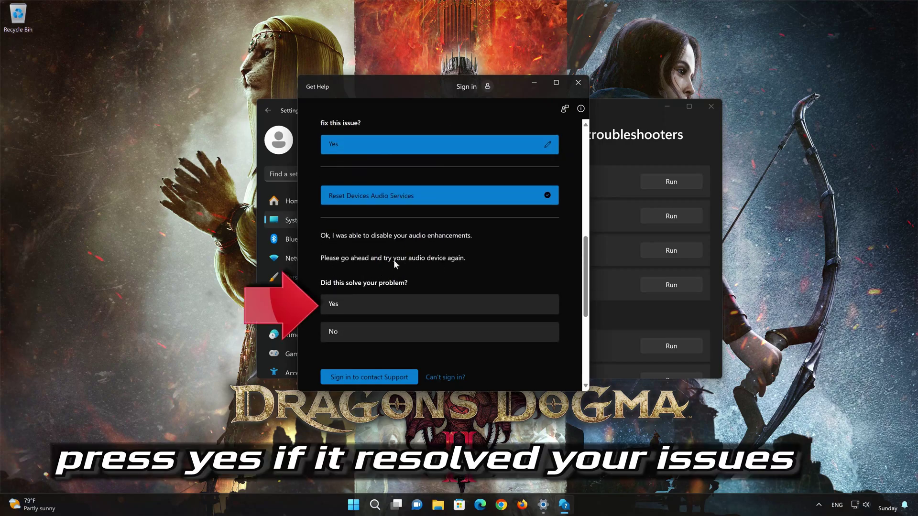
click(396, 306)
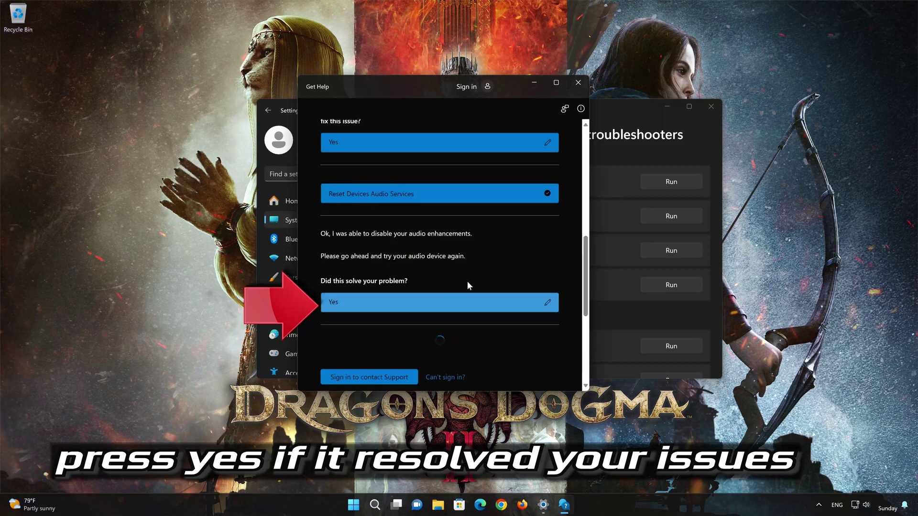
click(578, 83)
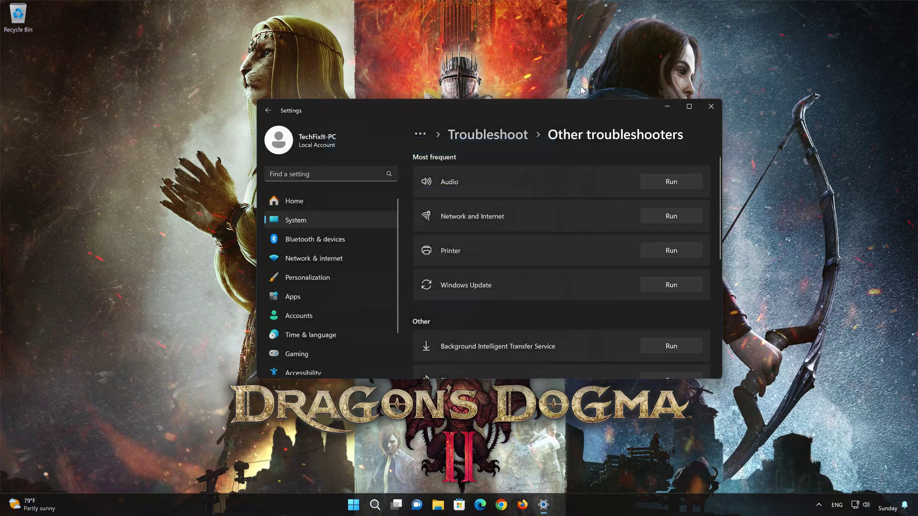
click(704, 109)
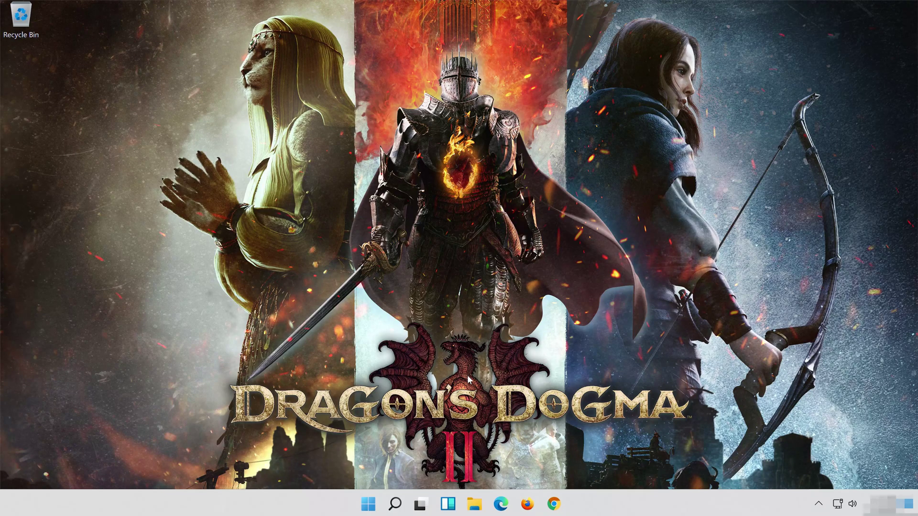
Step: Search Windows for "control panel" and open its Sound settings under Hardware and Sound
click(395, 504)
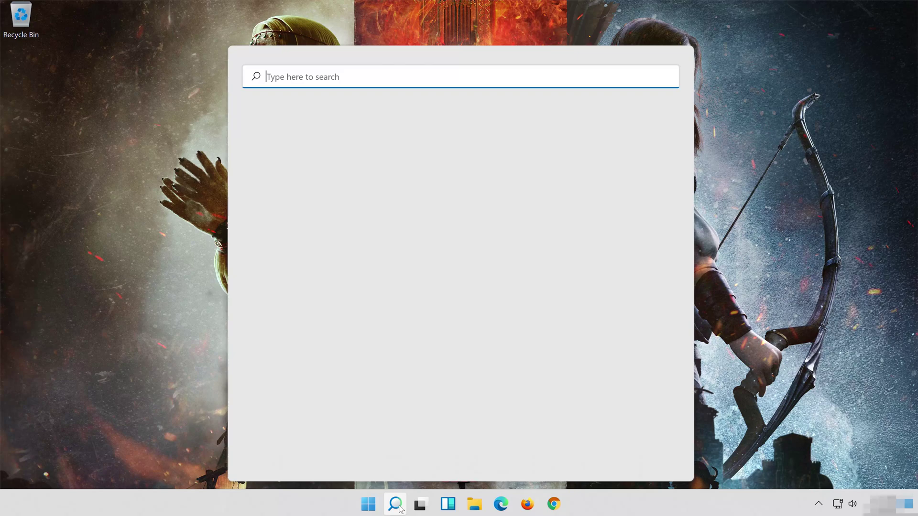
text(control p)
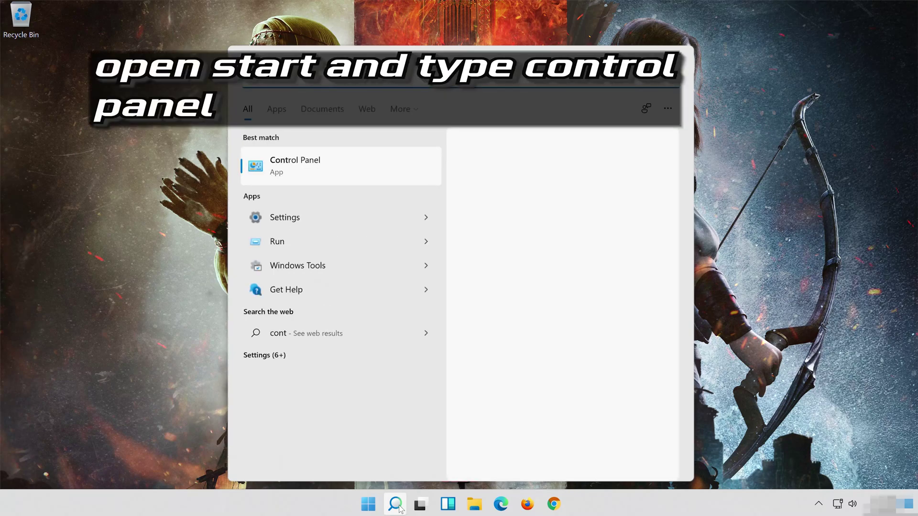
text(anel)
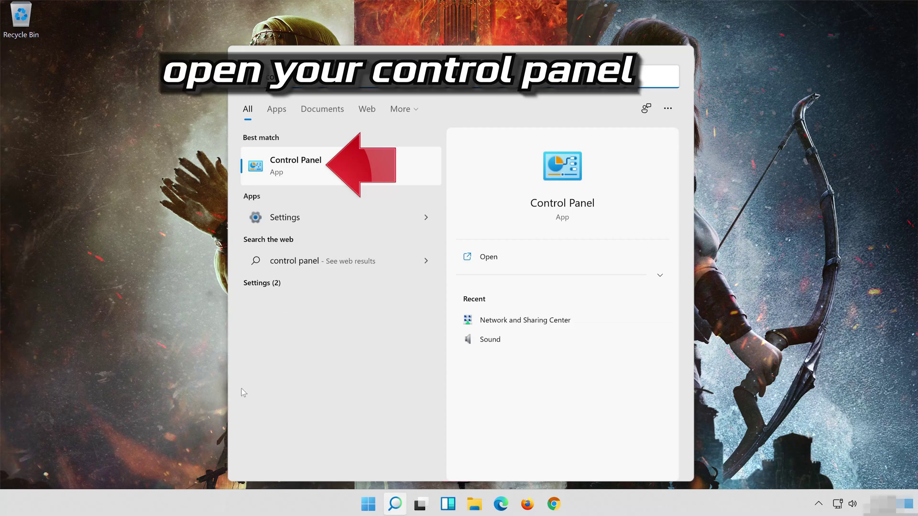
click(383, 167)
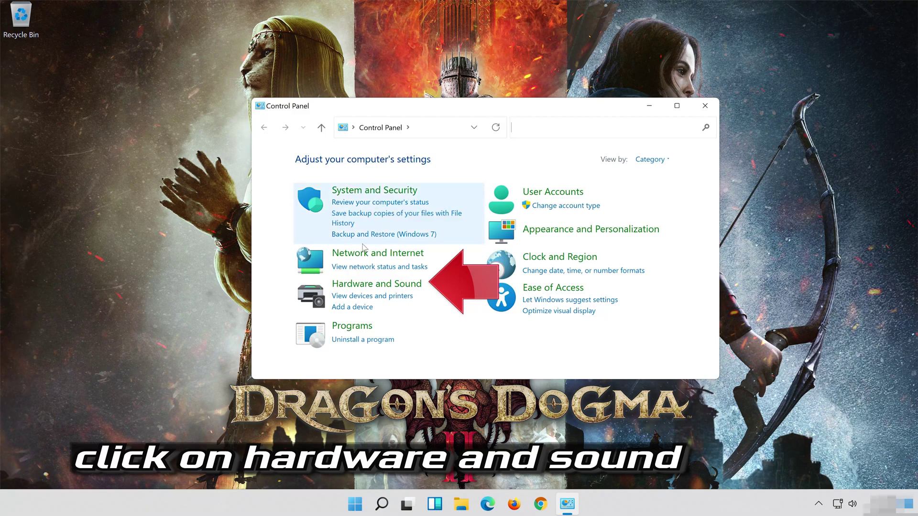
click(414, 290)
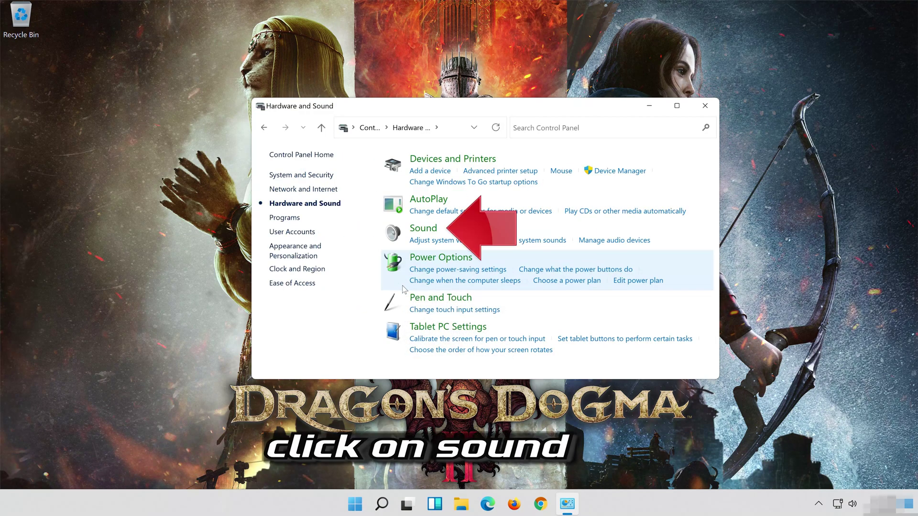
click(415, 232)
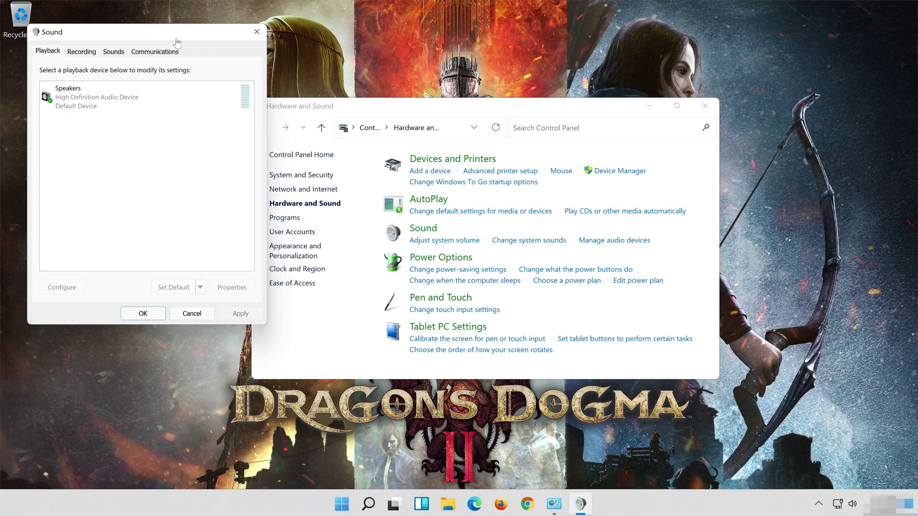
Step: Move the Sound dialog over the Hardware and Sound window and open the Speakers device's properties
drag(153, 33, 495, 84)
click(437, 152)
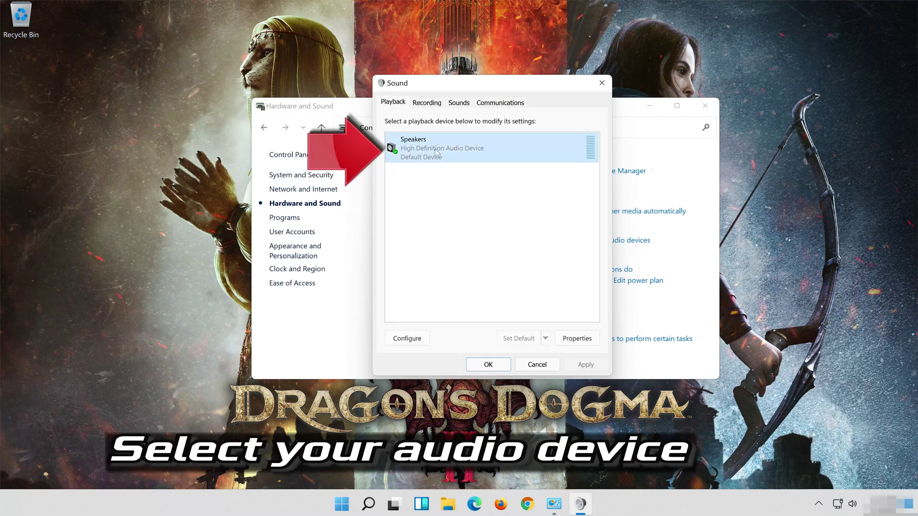
right_click(487, 155)
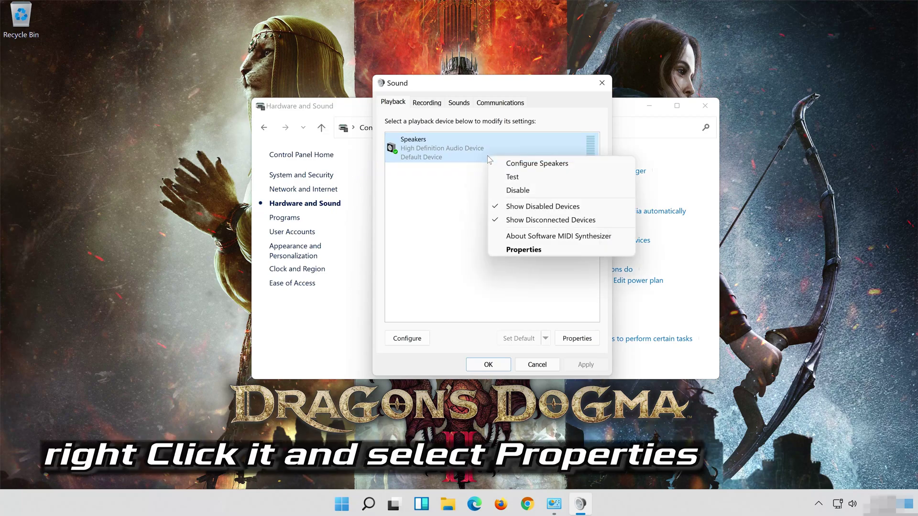
click(508, 250)
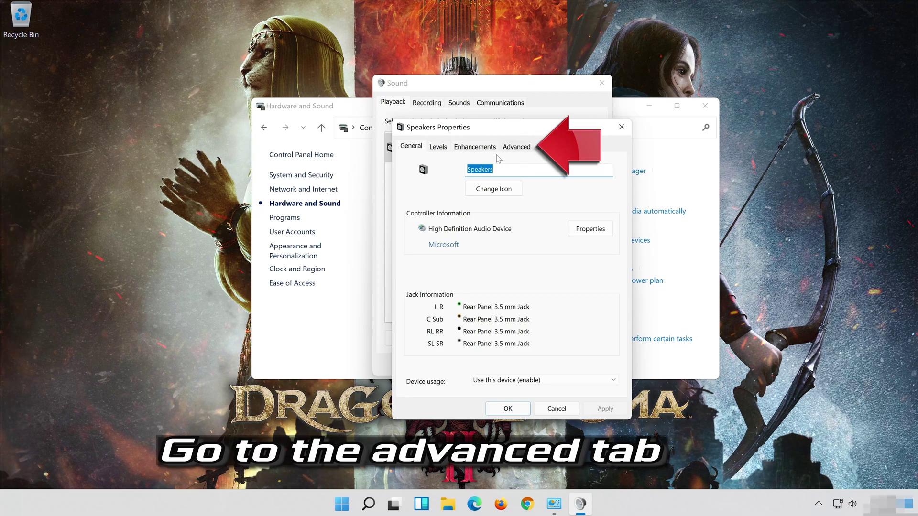
Step: Choose 16 bit, 48000 Hz (DVD Quality) as the speakers' default format in the advanced properties
click(521, 146)
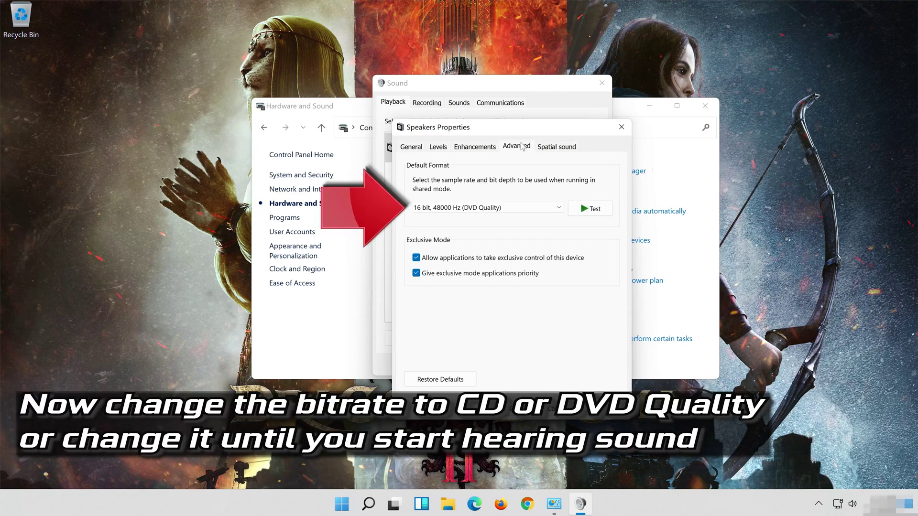
click(468, 208)
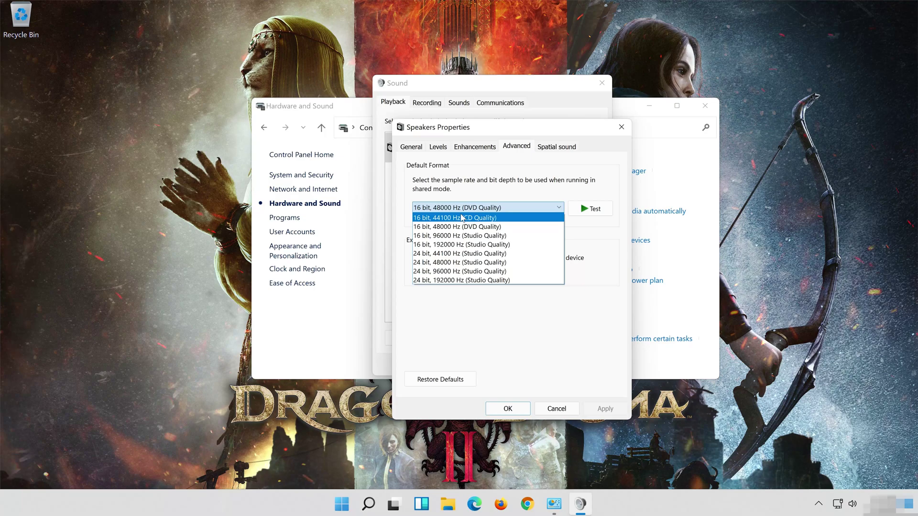
click(491, 227)
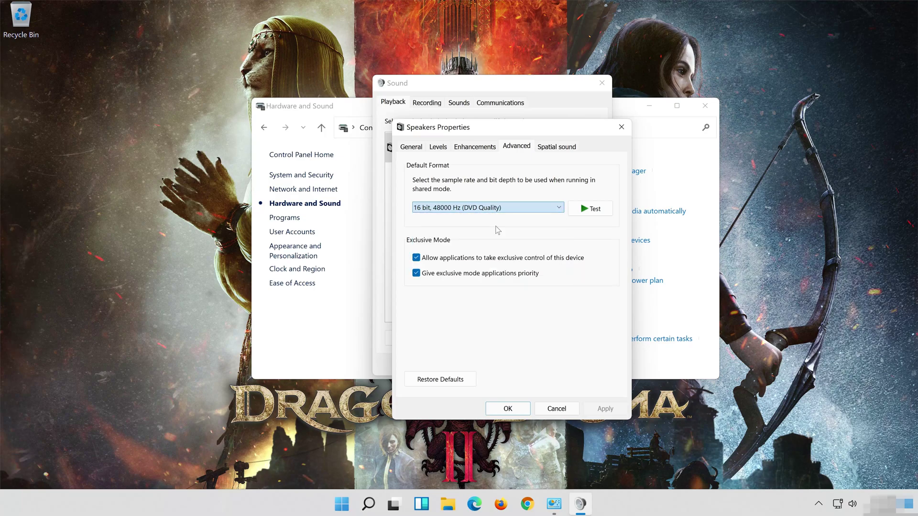
Step: Apply the speakers' default format and close the Speakers Properties and Sound dialogs with OK
click(604, 410)
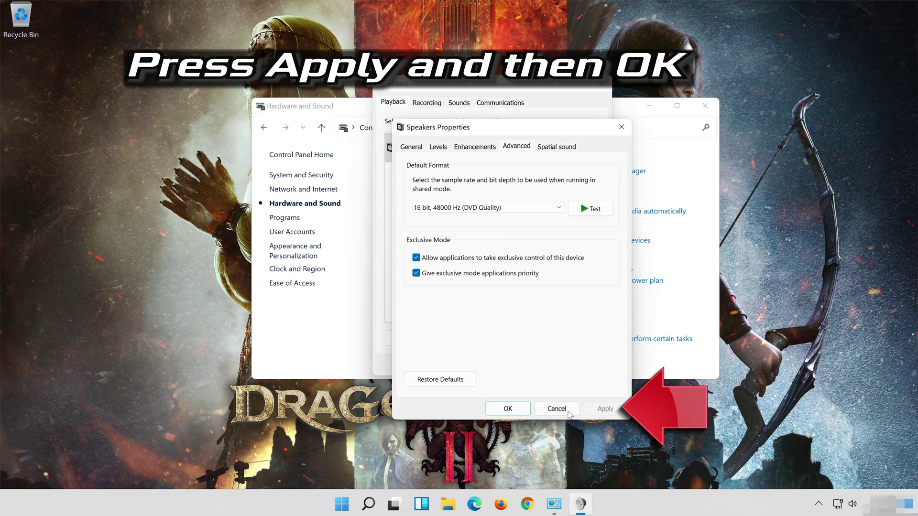
click(507, 409)
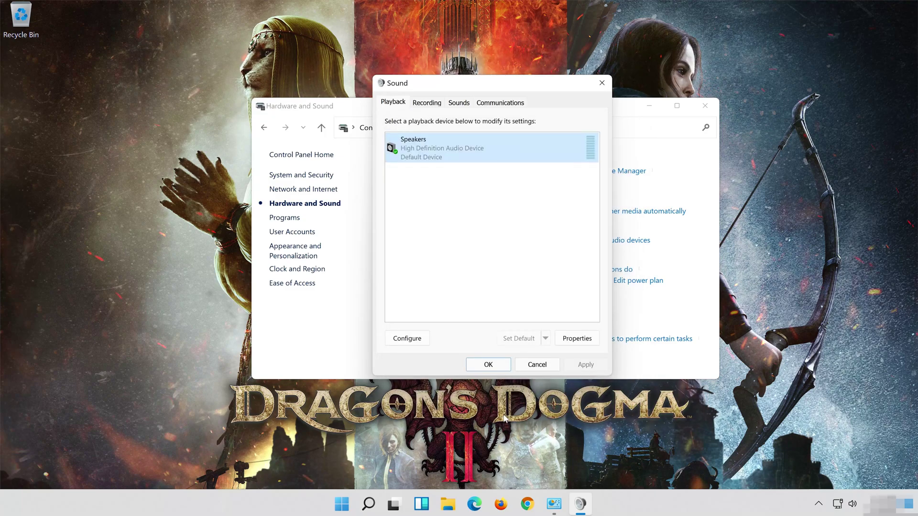
click(476, 365)
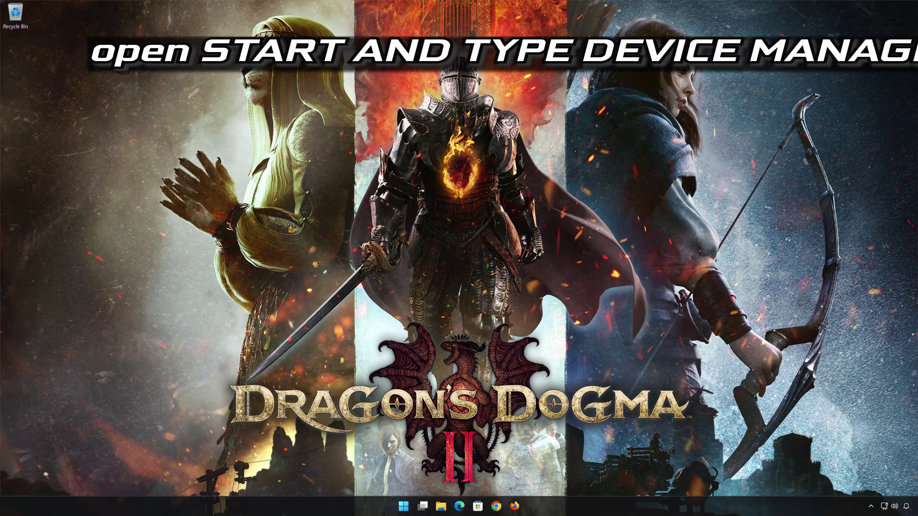
Step: Search Windows for "device manager", open Device Manager and move its window to the middle of the desktop
click(405, 510)
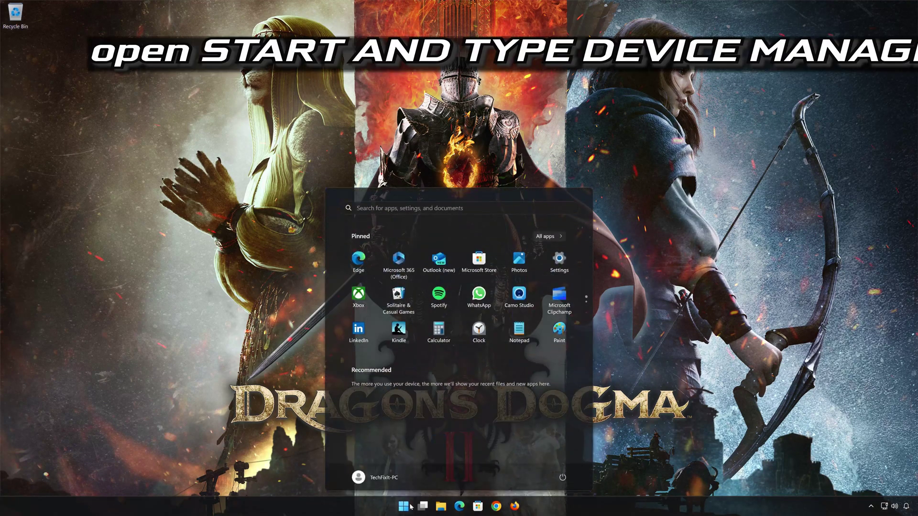
text(devic)
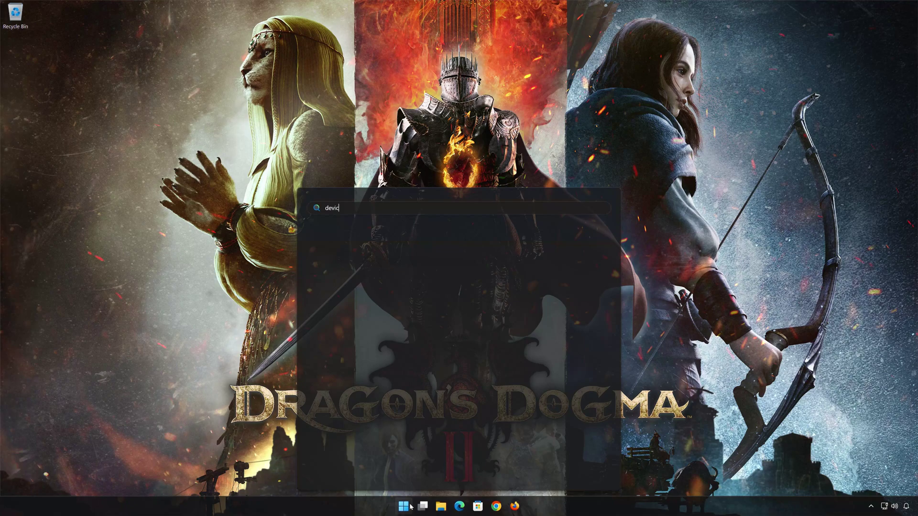
text(e manager)
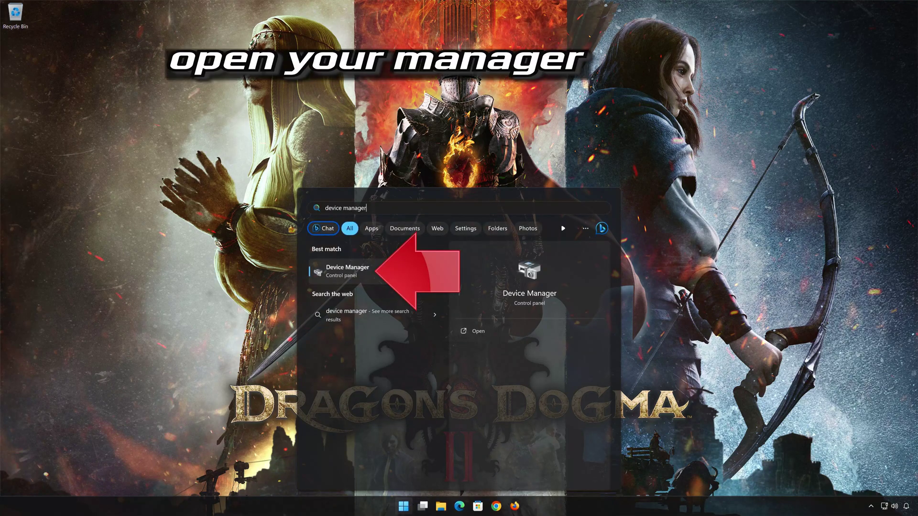
click(362, 275)
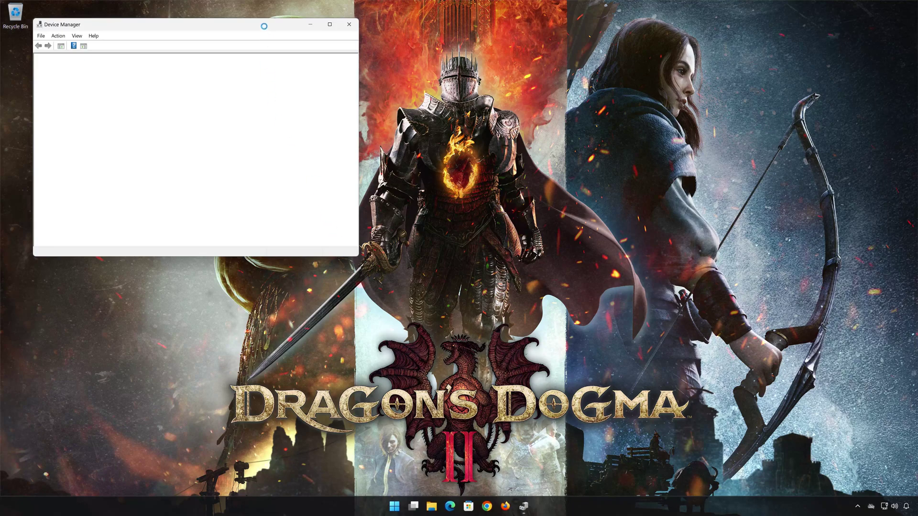
drag(266, 25, 565, 113)
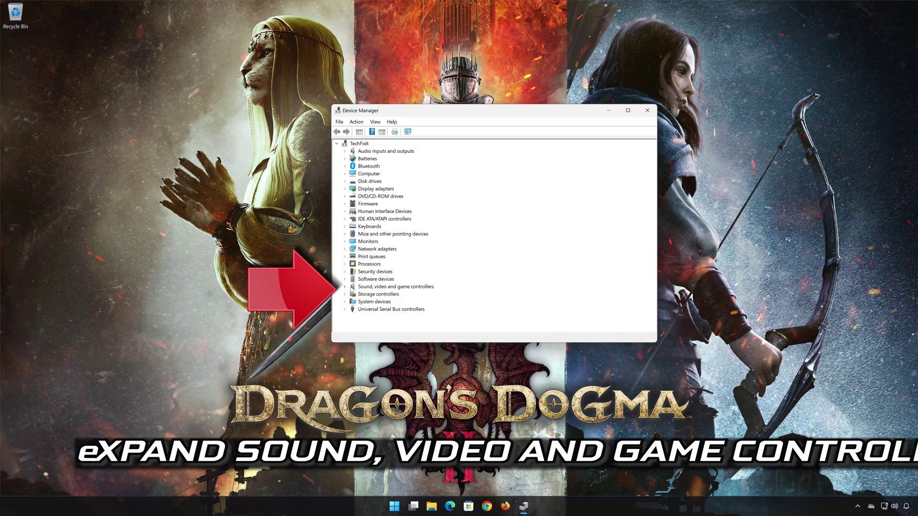
Step: Expand Sound, video and game controllers and open the driver properties of the High Definition Audio Device
click(349, 288)
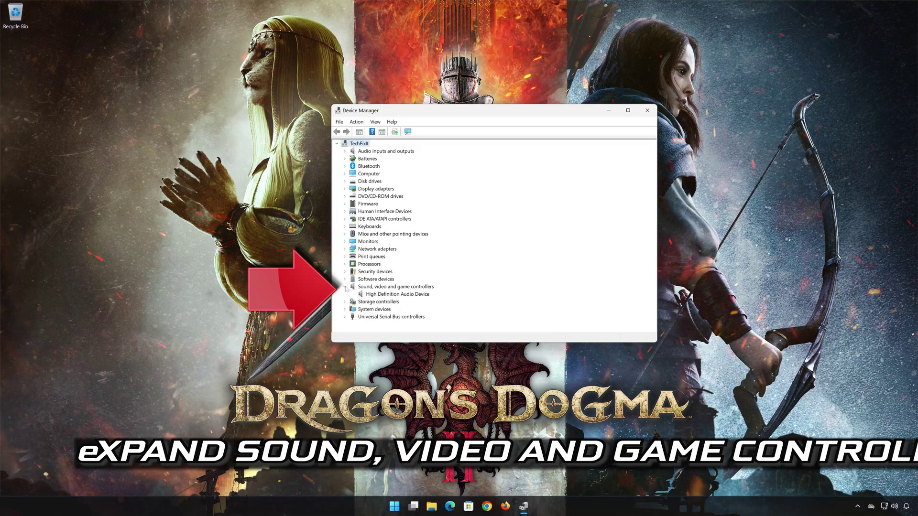
click(375, 295)
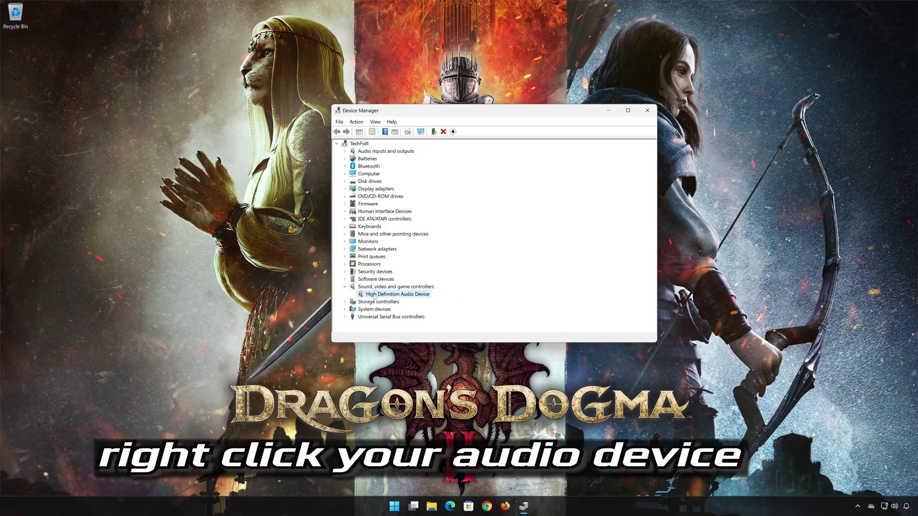
right_click(399, 295)
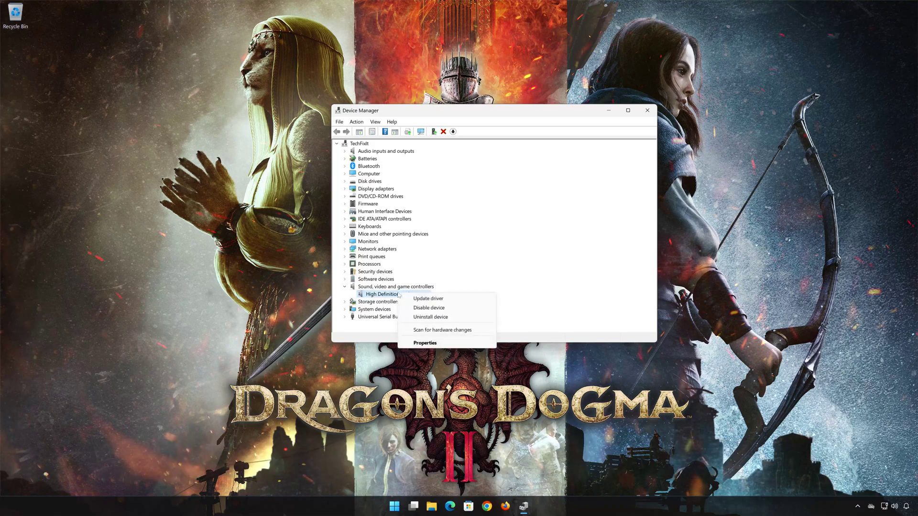
click(425, 343)
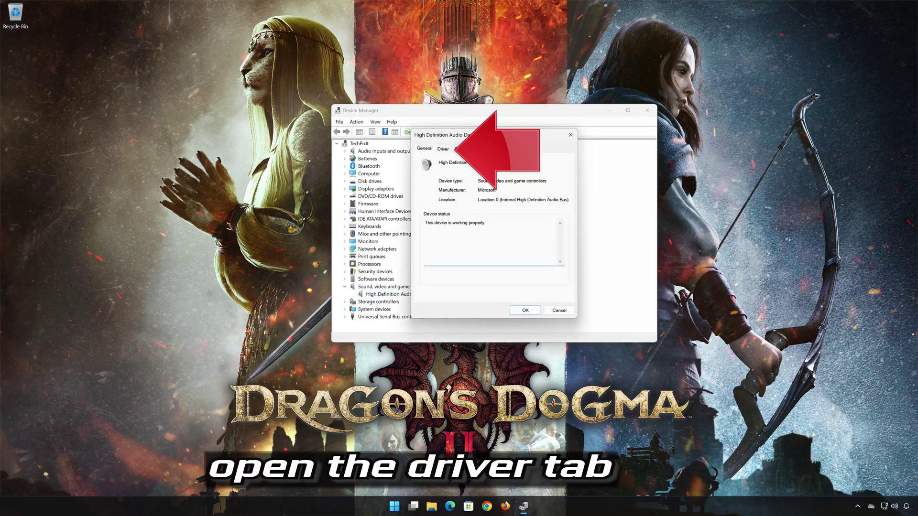
click(442, 149)
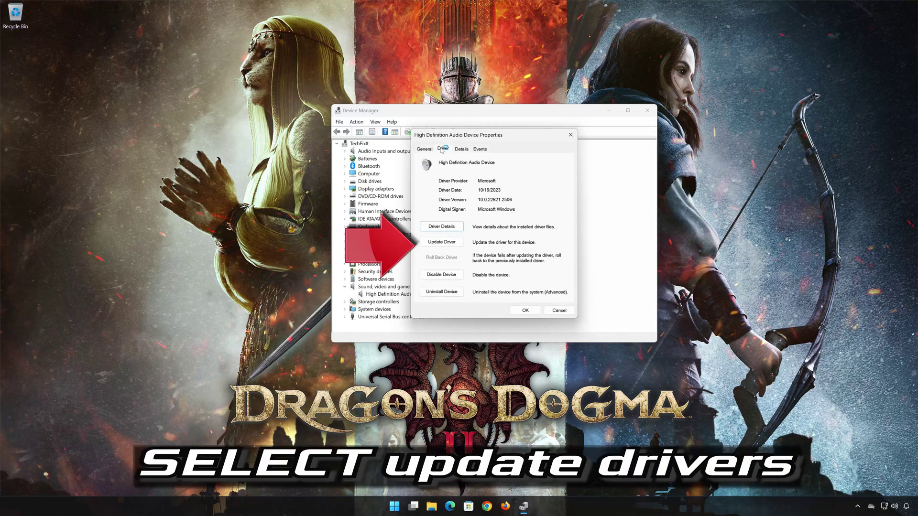
Step: Update the driver manually from the computer's list of available drivers, installing High Definition Audio Device despite the compatibility warning, and close the device dialogs
click(444, 245)
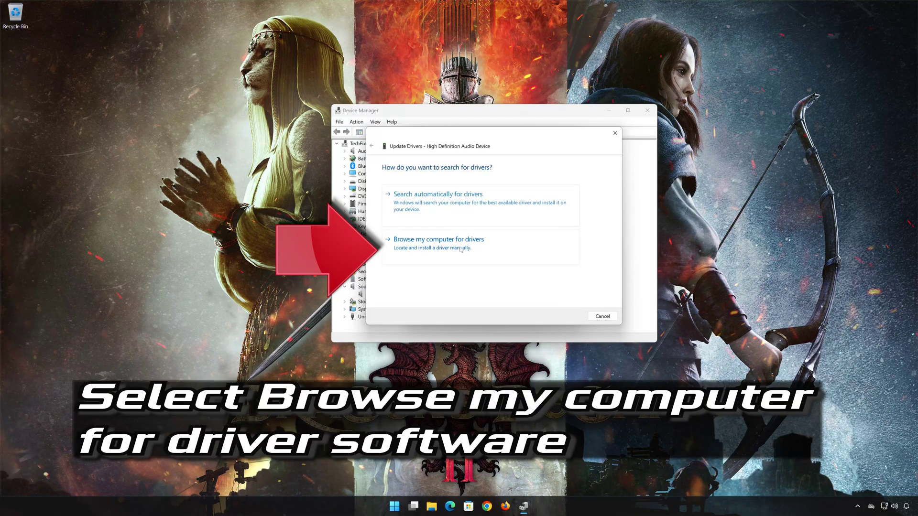
click(437, 249)
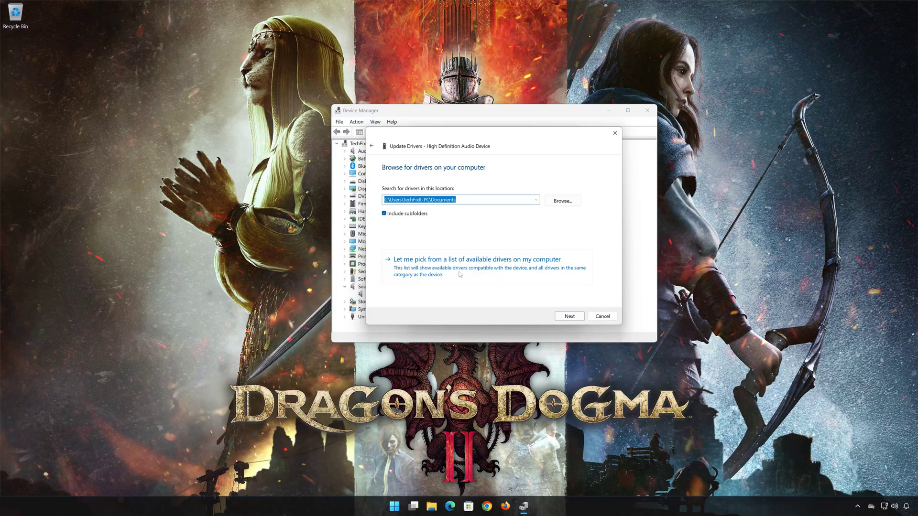
click(458, 272)
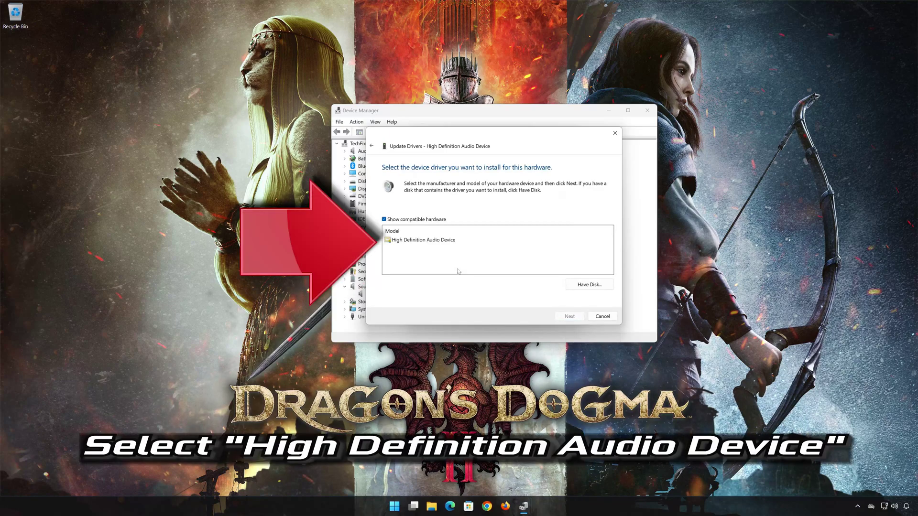
click(443, 242)
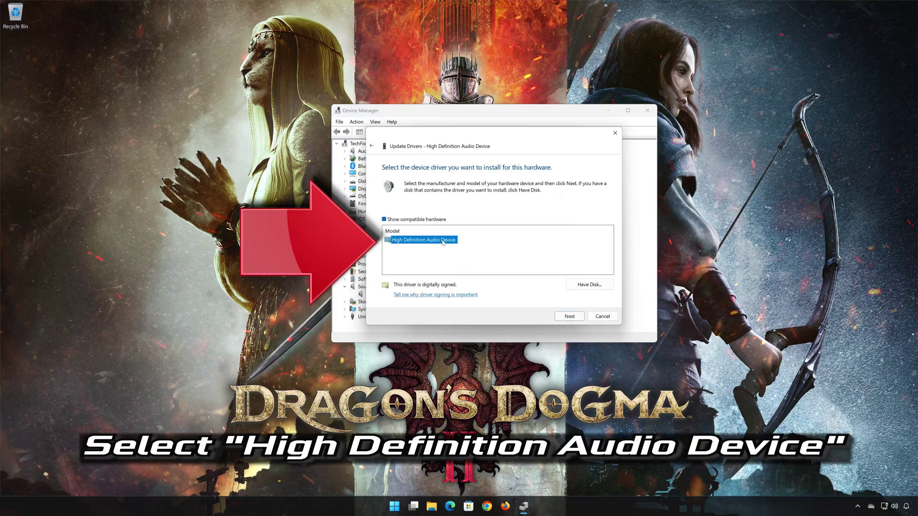
click(570, 318)
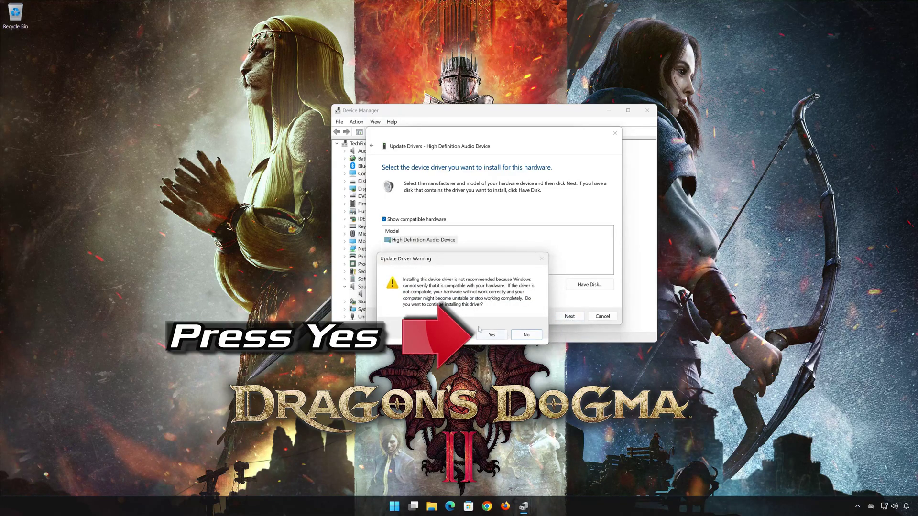
click(491, 335)
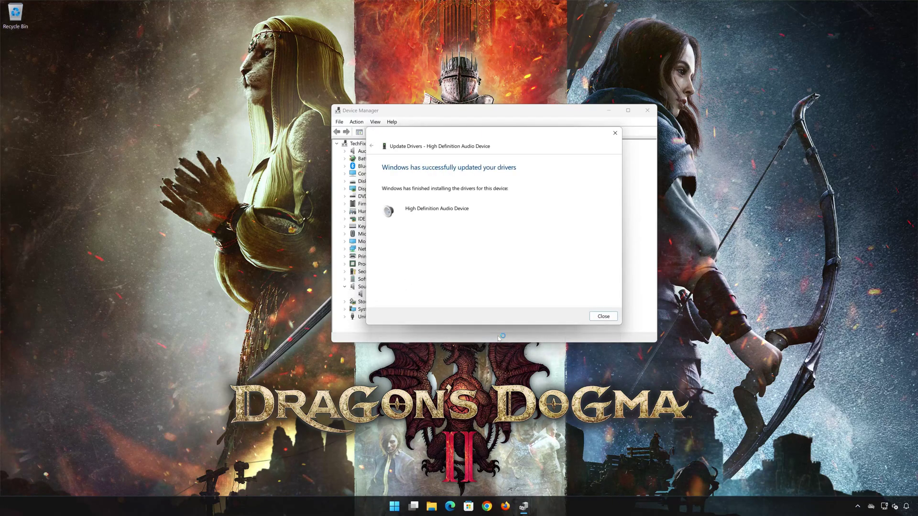
click(604, 317)
click(525, 311)
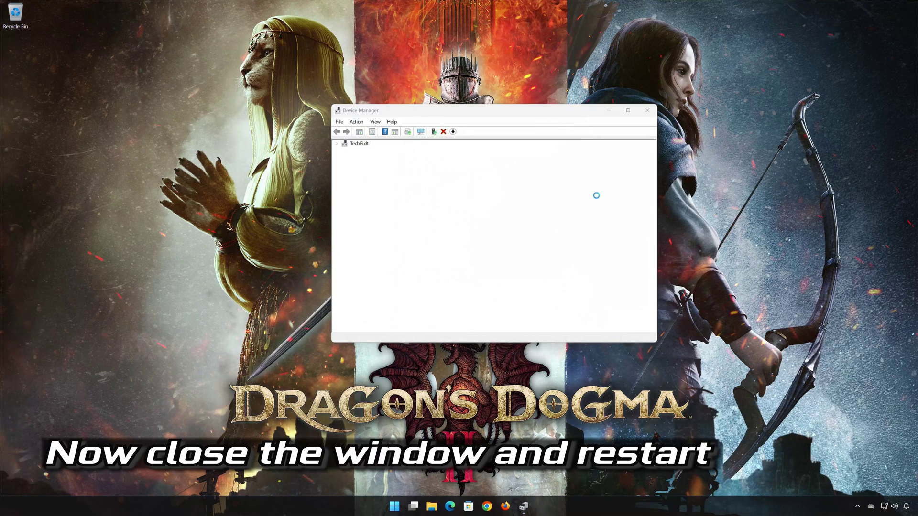
Step: Close Device Manager and restart the computer
click(643, 111)
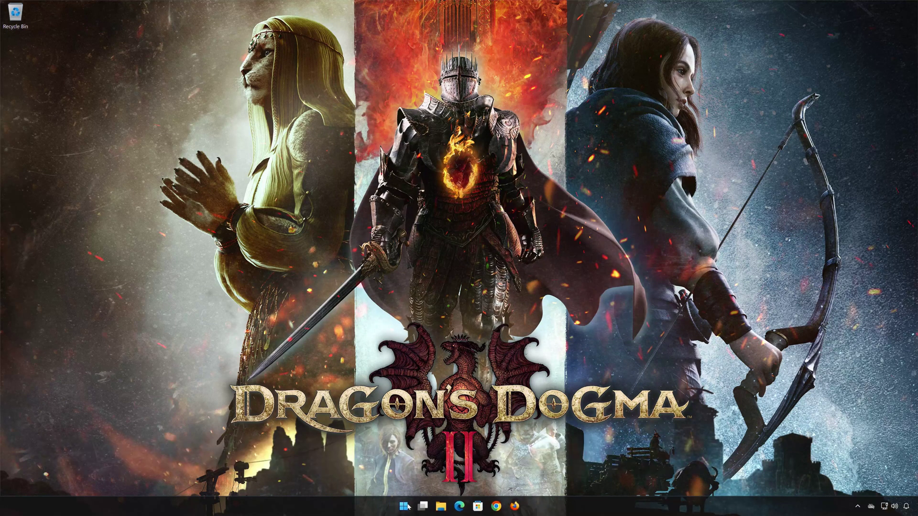
click(412, 505)
click(562, 478)
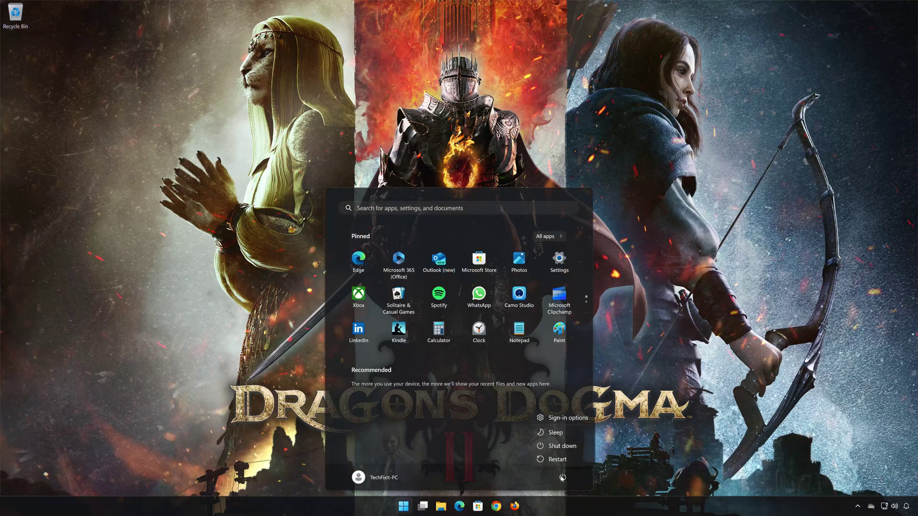
click(558, 459)
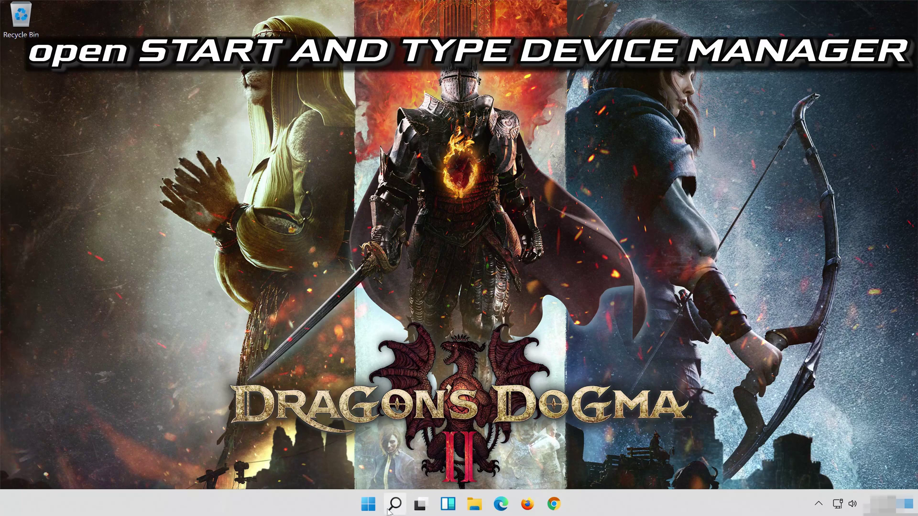
Step: Find Device Manager again through Windows search for "device manager", open it and move its window toward the desktop's centre
click(388, 509)
text(de)
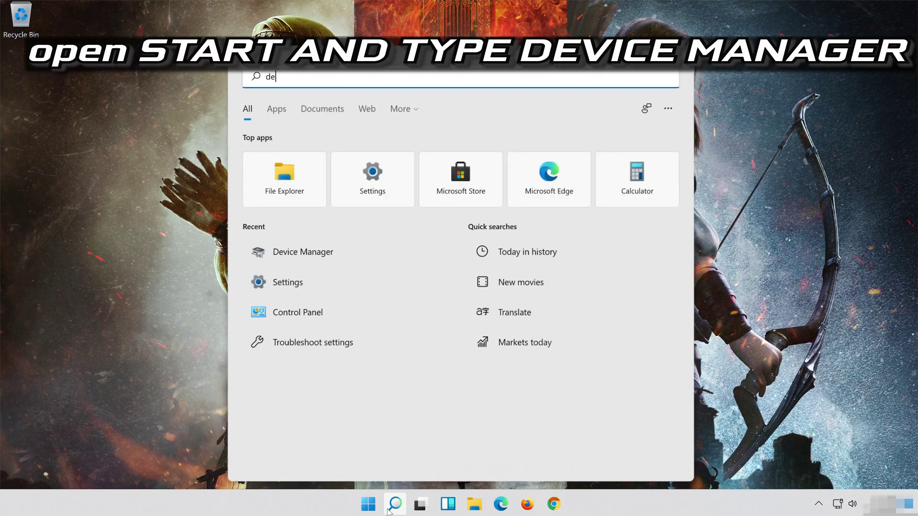
text(vice manag)
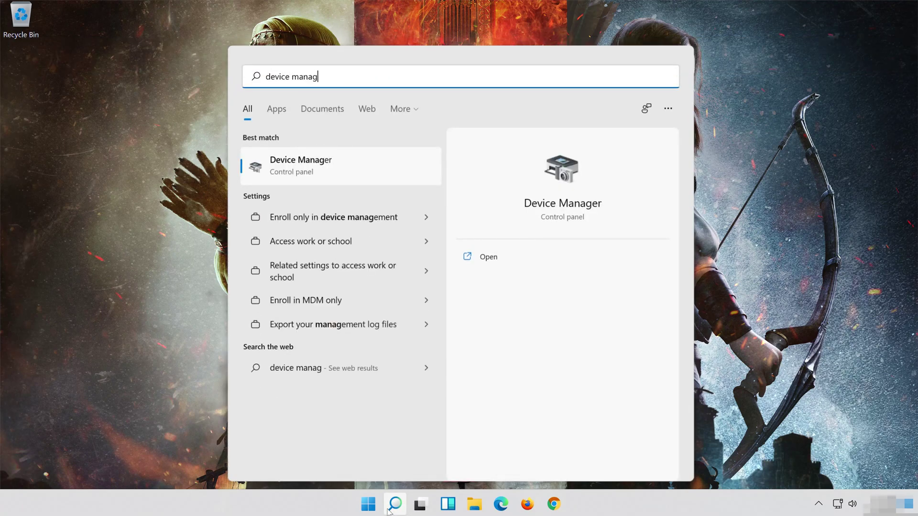
text(er)
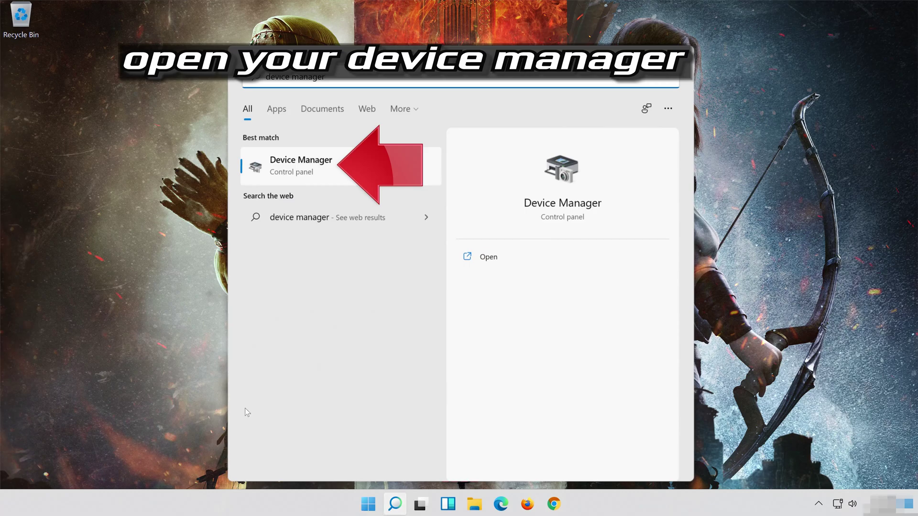
click(319, 172)
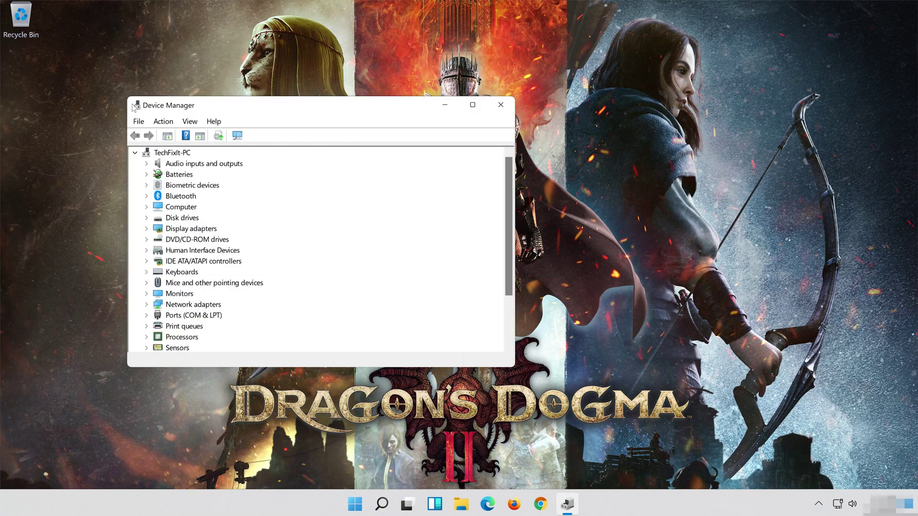
drag(163, 108, 366, 112)
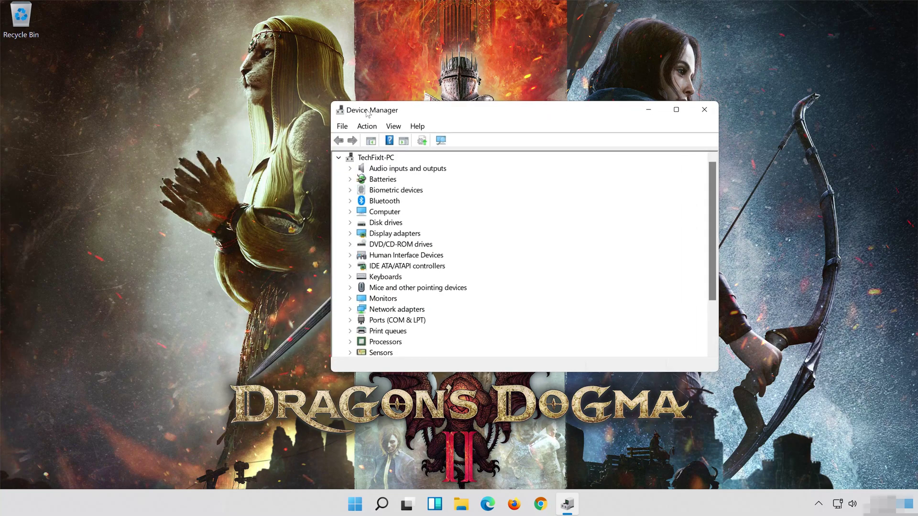
Step: Uninstall the High Definition Audio Device under Sound, video and game controllers from its driver properties and confirm the removal
scroll(472, 253, down, 2)
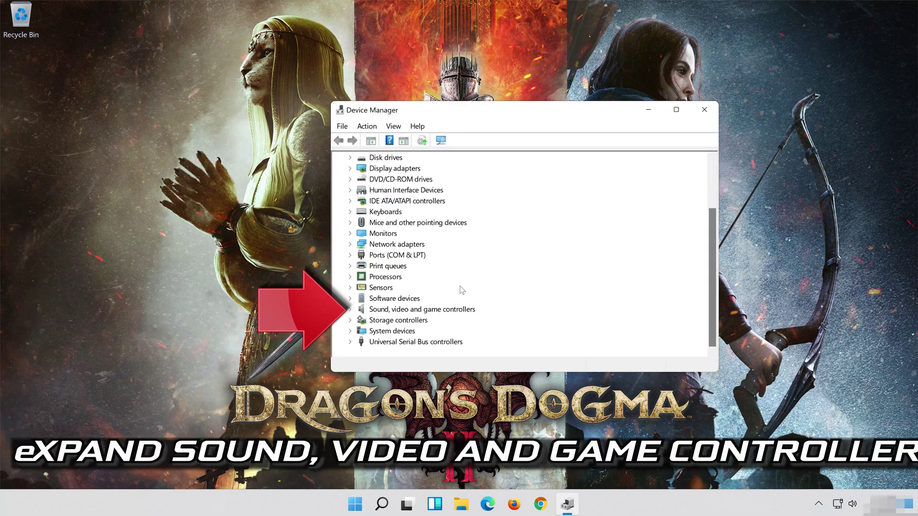
click(351, 311)
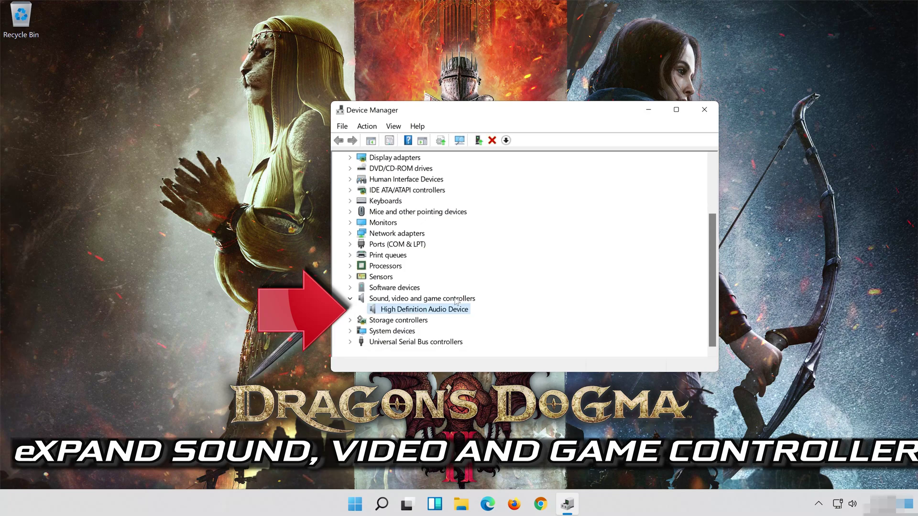
right_click(424, 312)
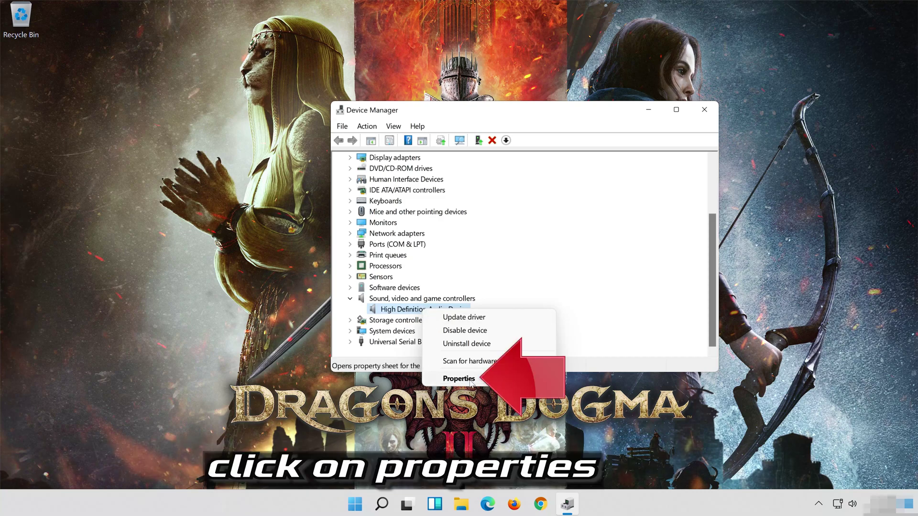
click(468, 381)
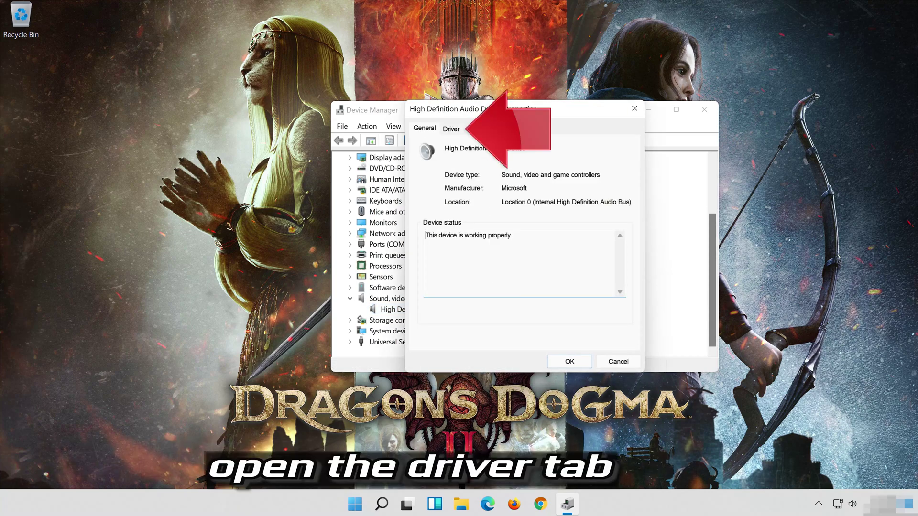
click(445, 134)
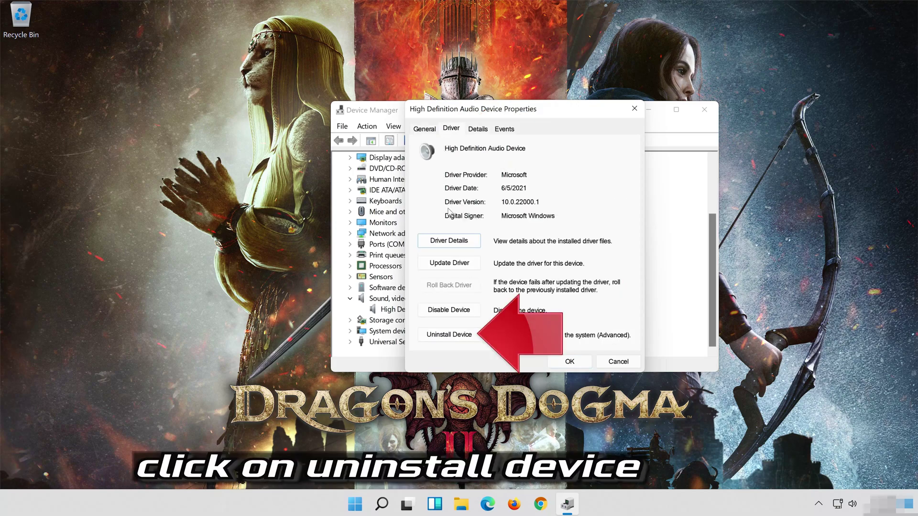
click(455, 339)
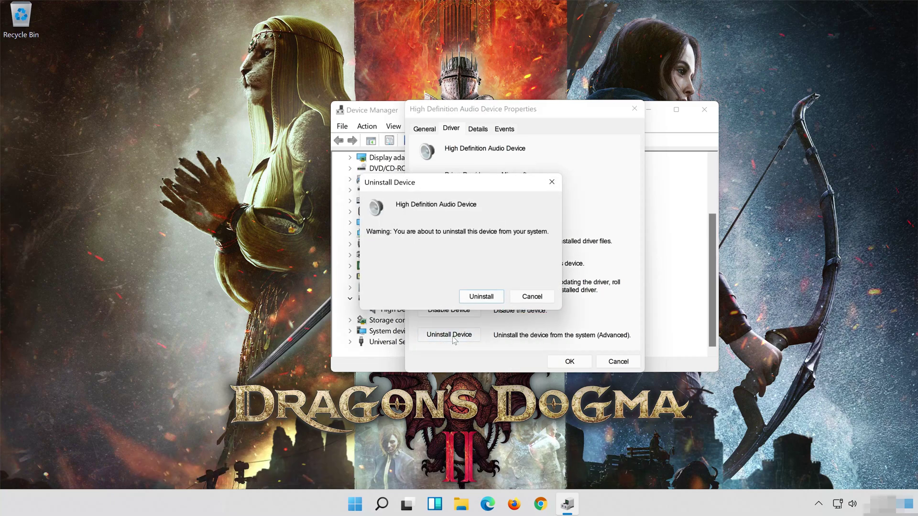
click(486, 298)
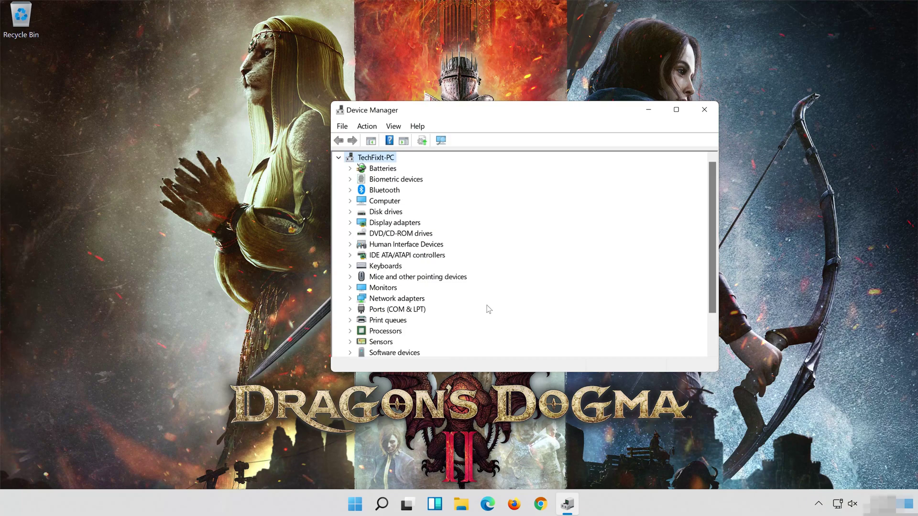
Step: Close Device Manager and restart the computer to complete the audio device's removal
click(704, 111)
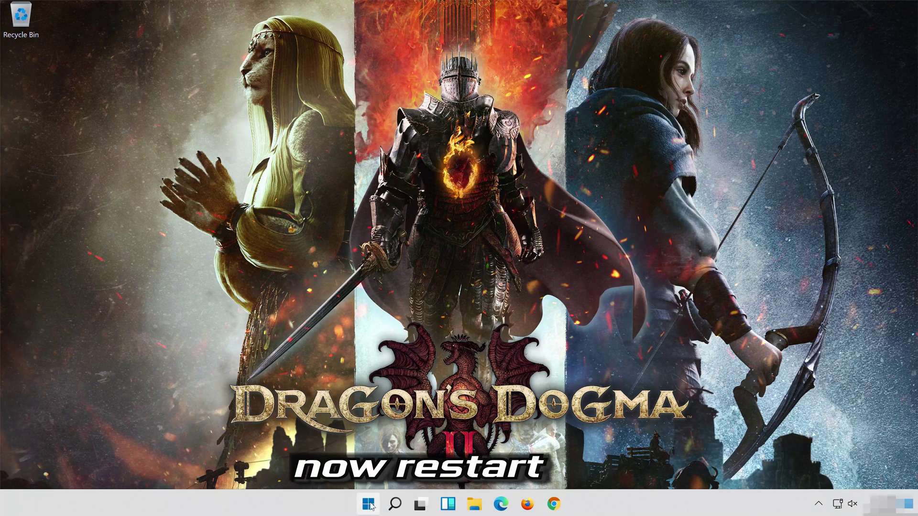
click(369, 505)
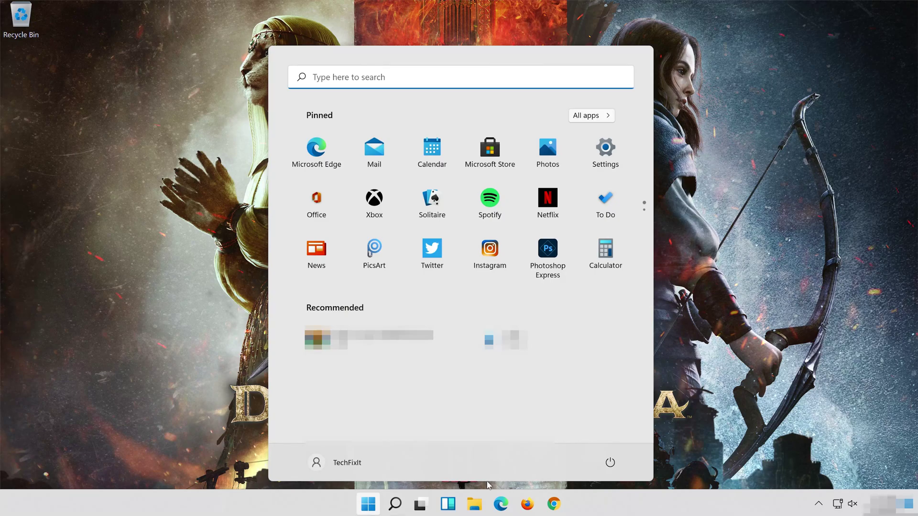
click(610, 462)
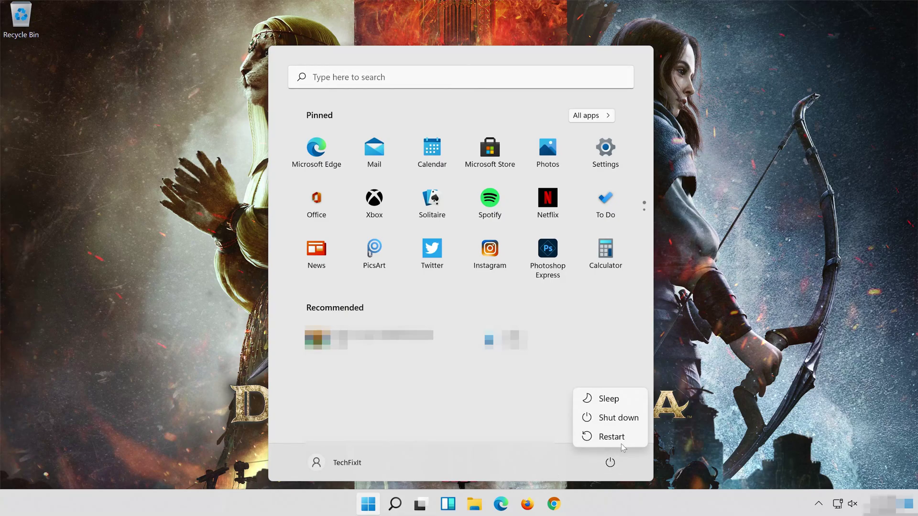
click(621, 443)
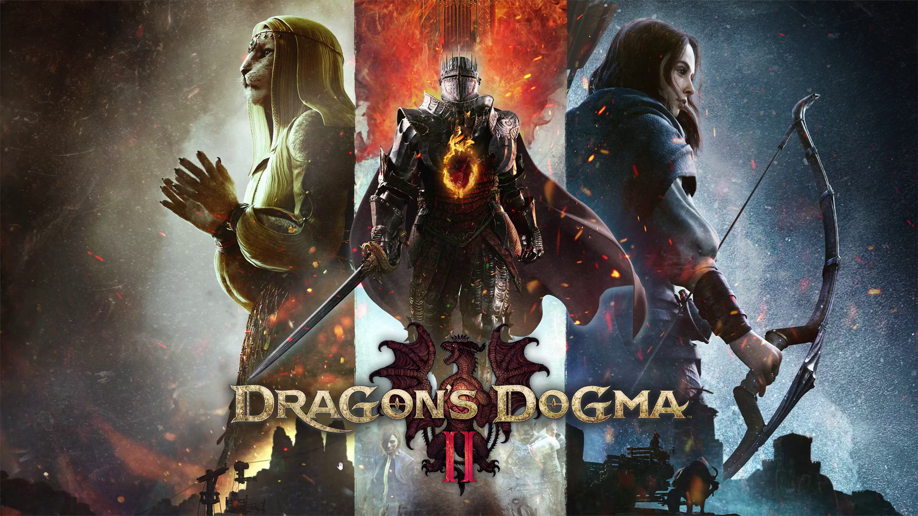
Step: Open the system's Sound settings and choose the HDV 820 headphones as the output device
key(super)
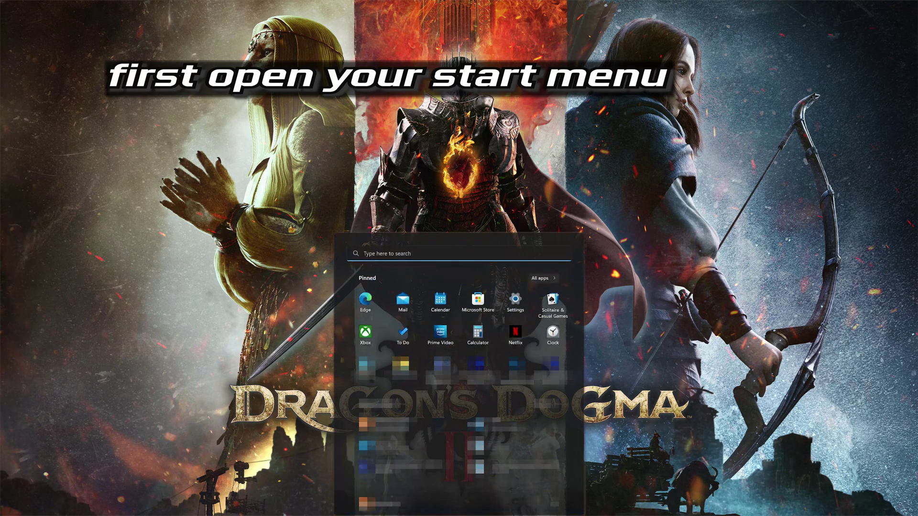
click(515, 301)
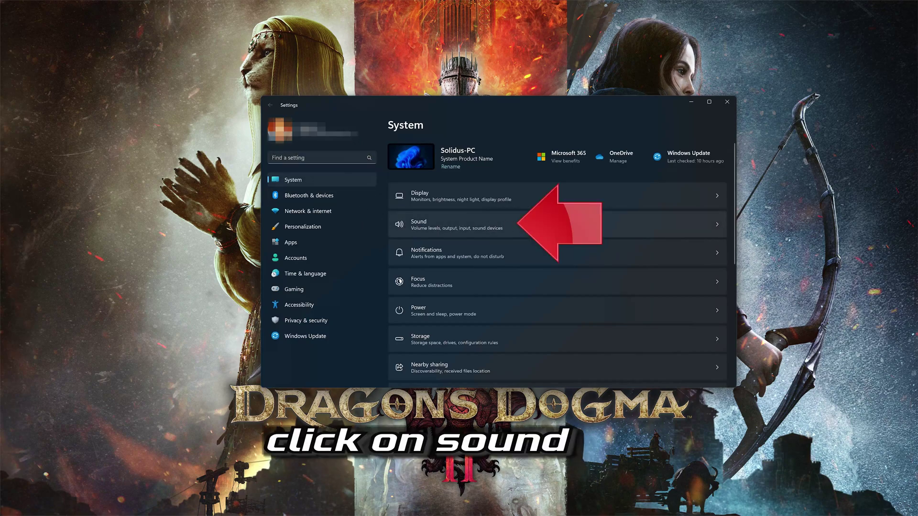
click(541, 222)
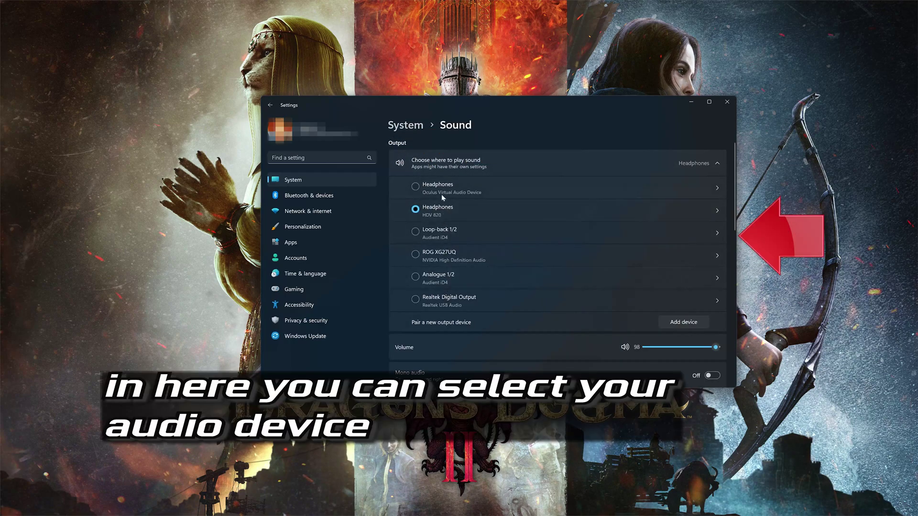
click(440, 188)
click(439, 212)
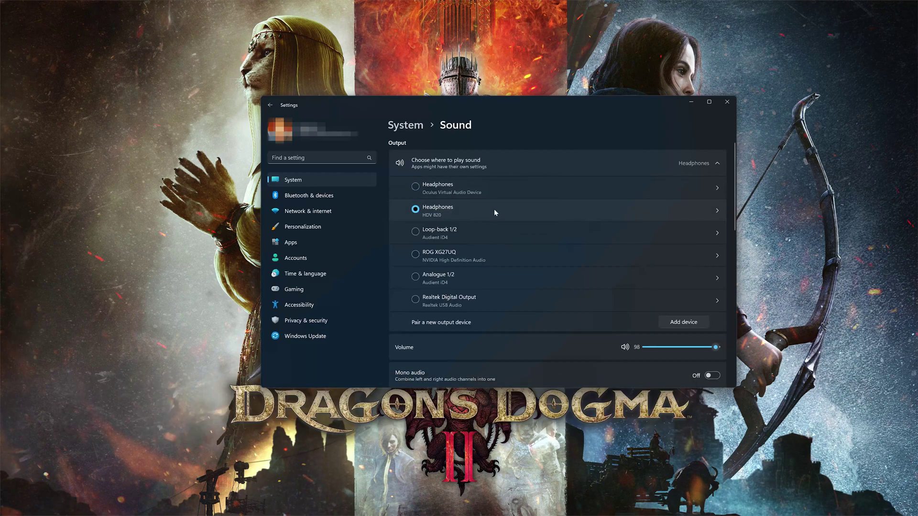
Step: View the HDV 820 headphones' properties, return to the Sound page to look at adding an output device, and close Settings
double_click(494, 208)
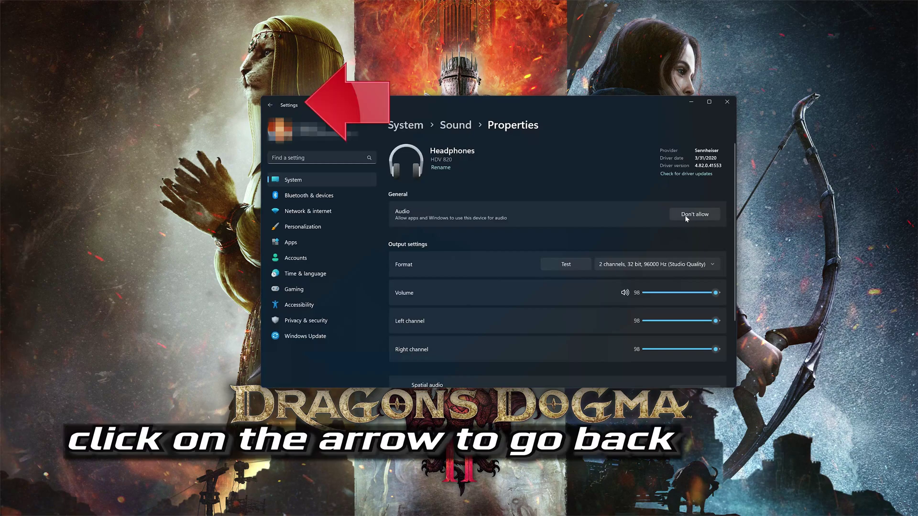
click(270, 105)
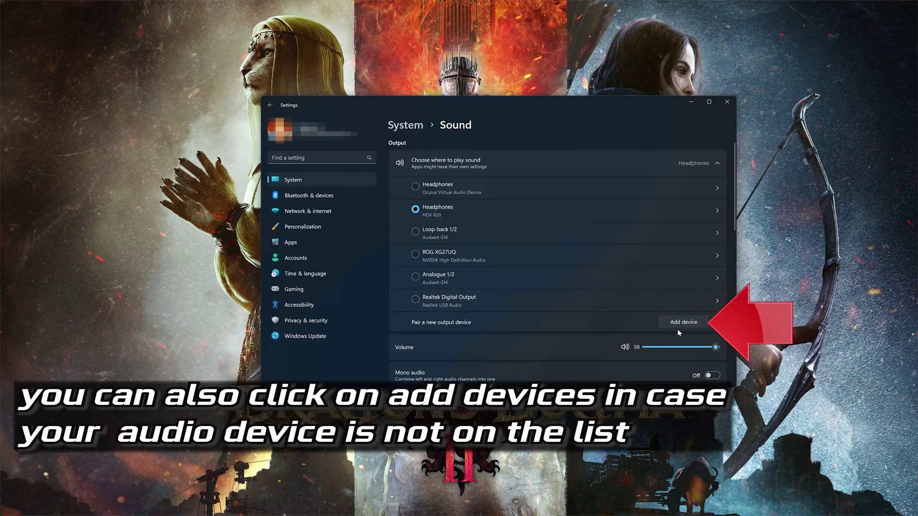
click(683, 323)
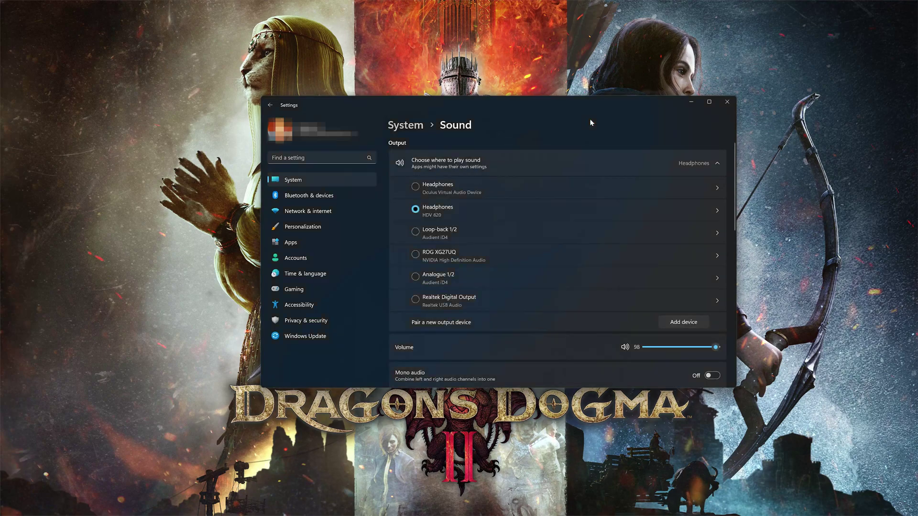
click(727, 101)
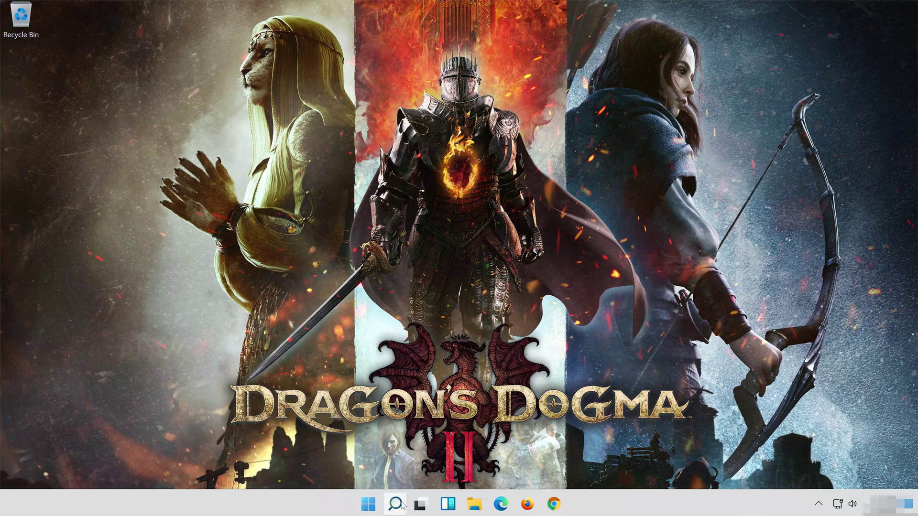
Step: Search Windows for "device manager", open Device Manager and move its window toward the desktop's centre
click(402, 505)
text(de)
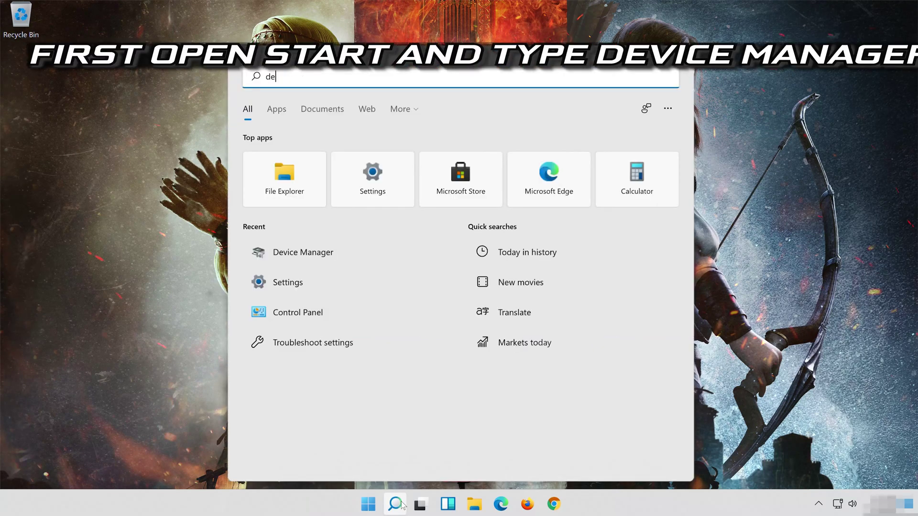
text(vice m)
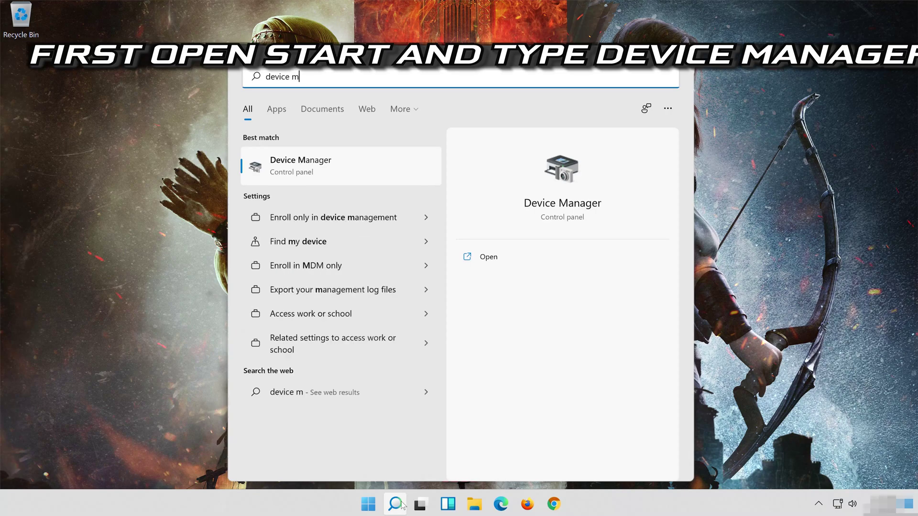
text(anager)
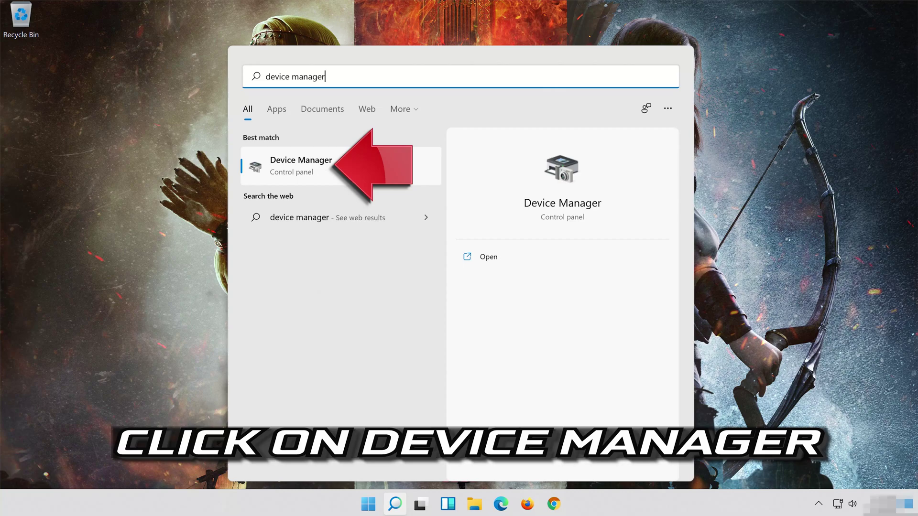
click(379, 169)
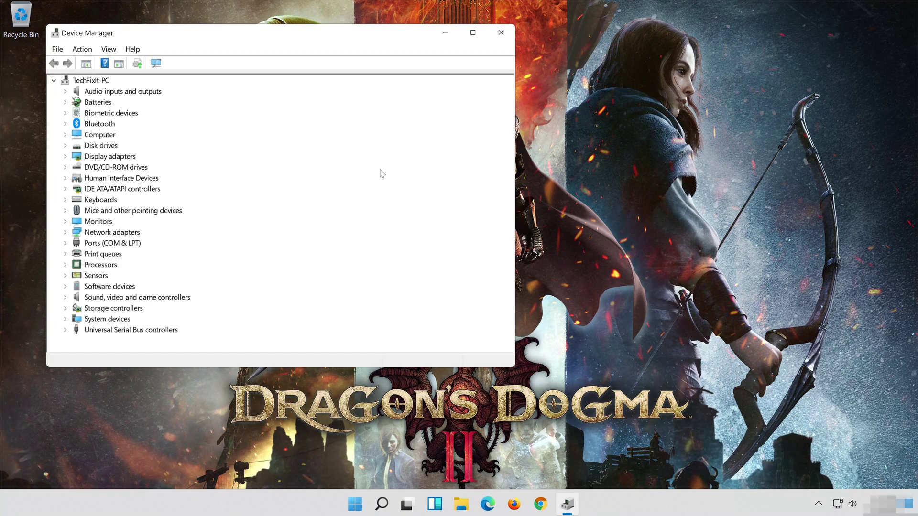
drag(299, 36, 523, 47)
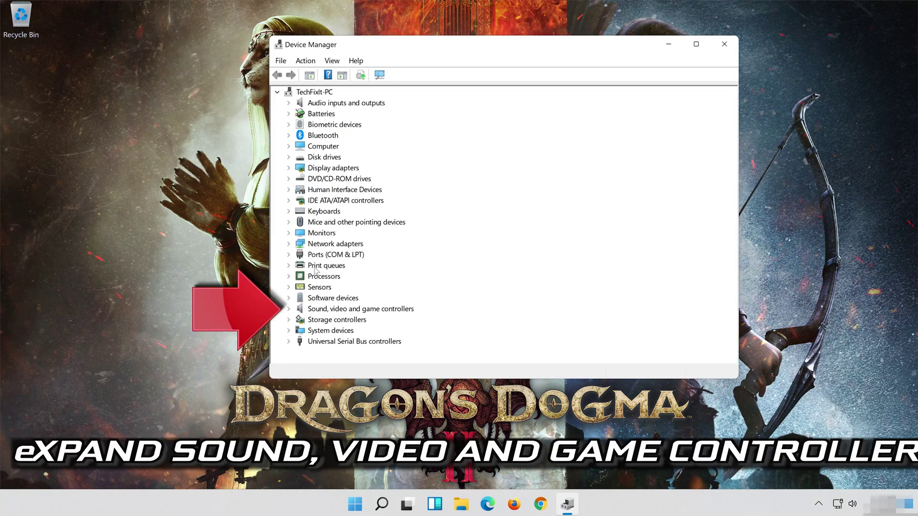
Step: Open the driver properties of the High Definition Audio Device under Sound, video and game controllers
click(288, 309)
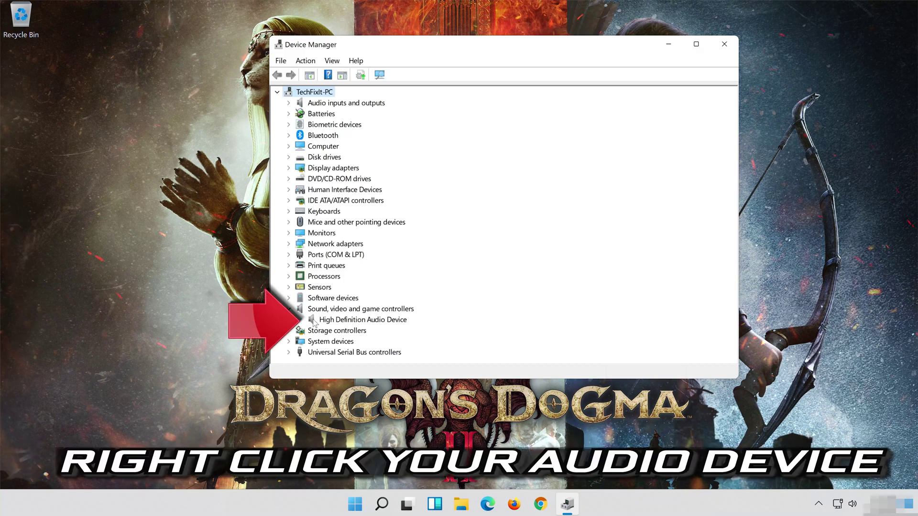
click(329, 321)
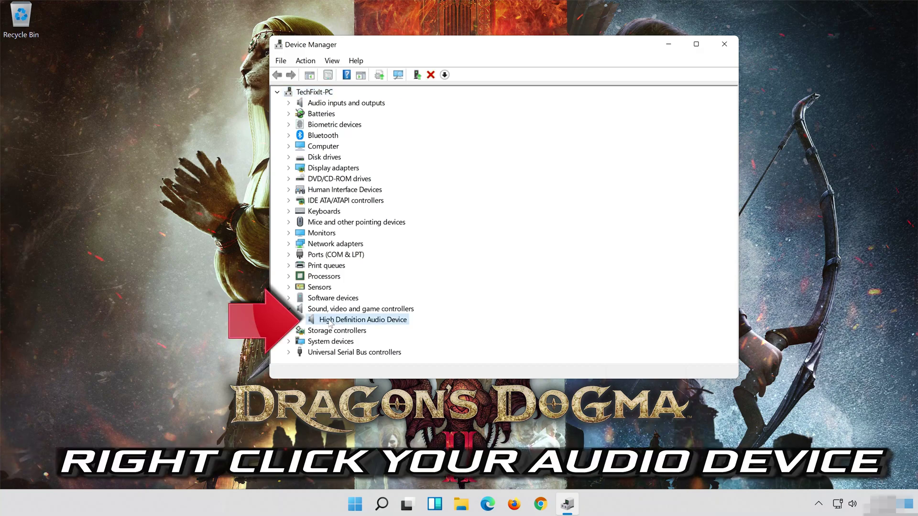
right_click(383, 323)
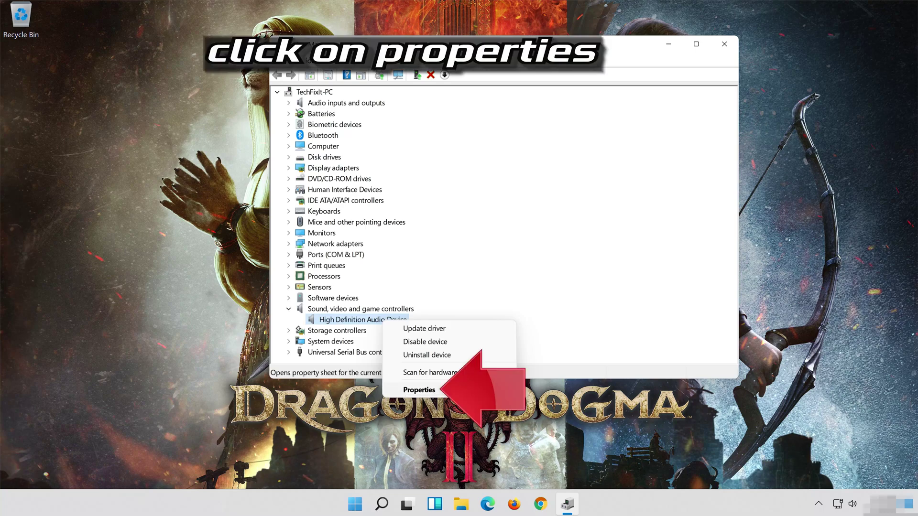
click(448, 390)
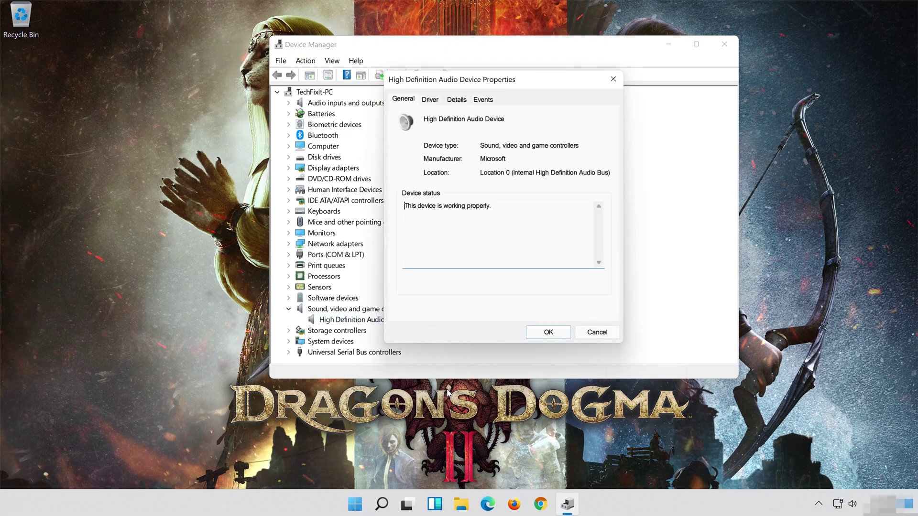
click(429, 99)
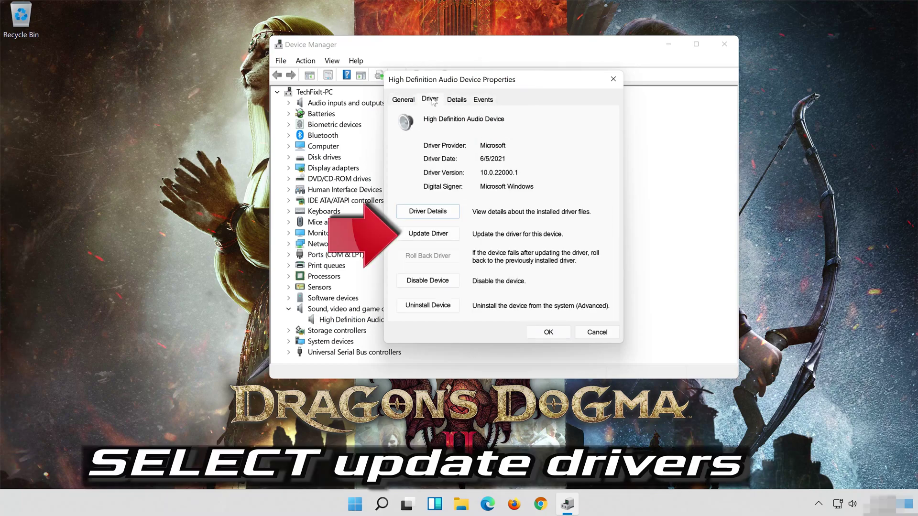
Step: Search automatically for an updated audio driver, extend the search to Windows Update and check for updates
click(428, 235)
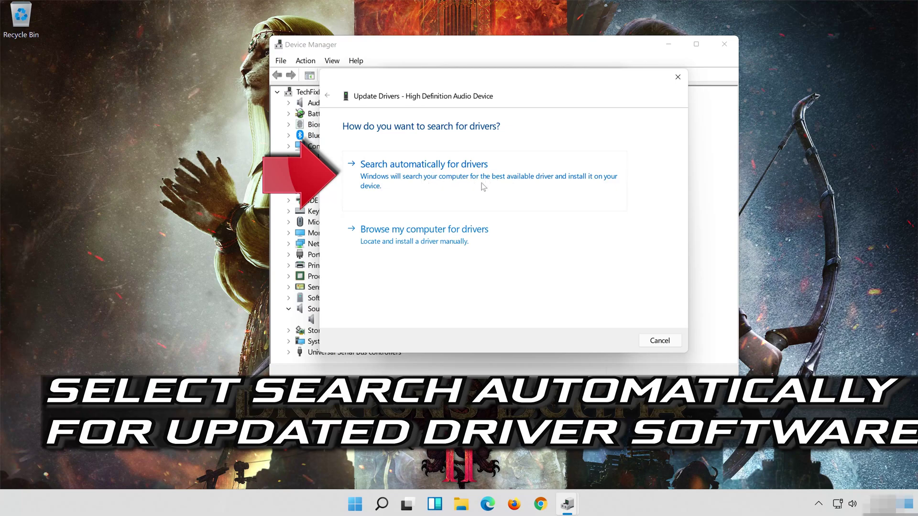
click(503, 184)
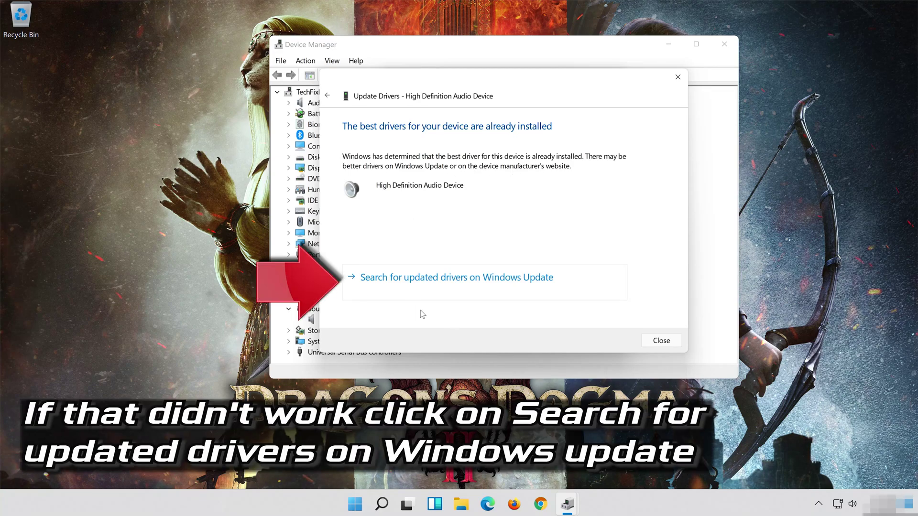
click(490, 287)
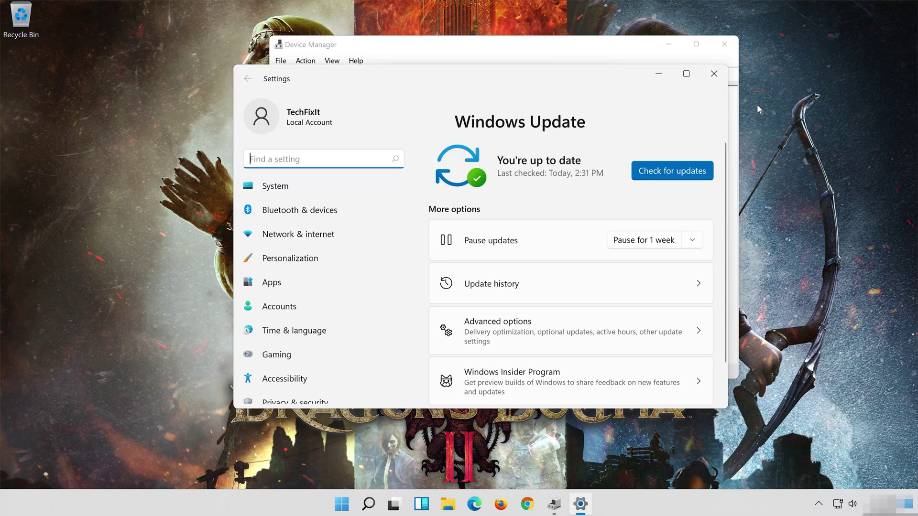
click(667, 169)
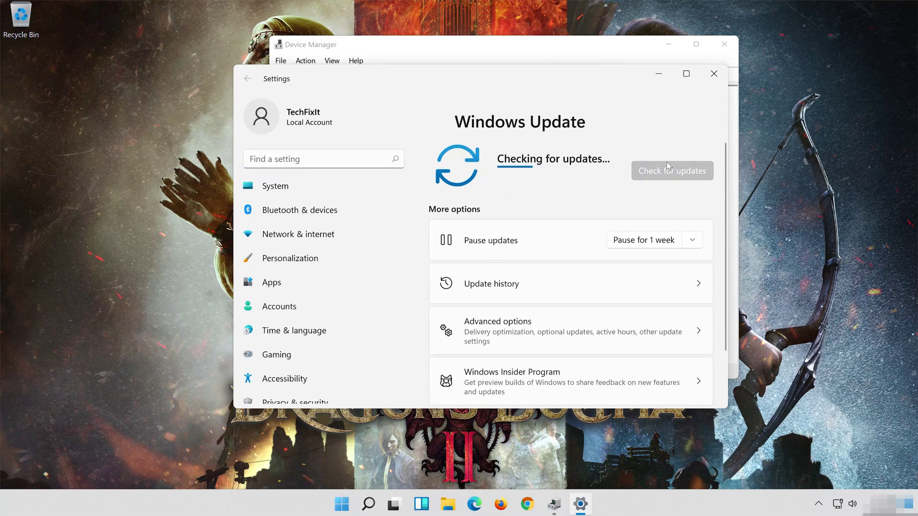